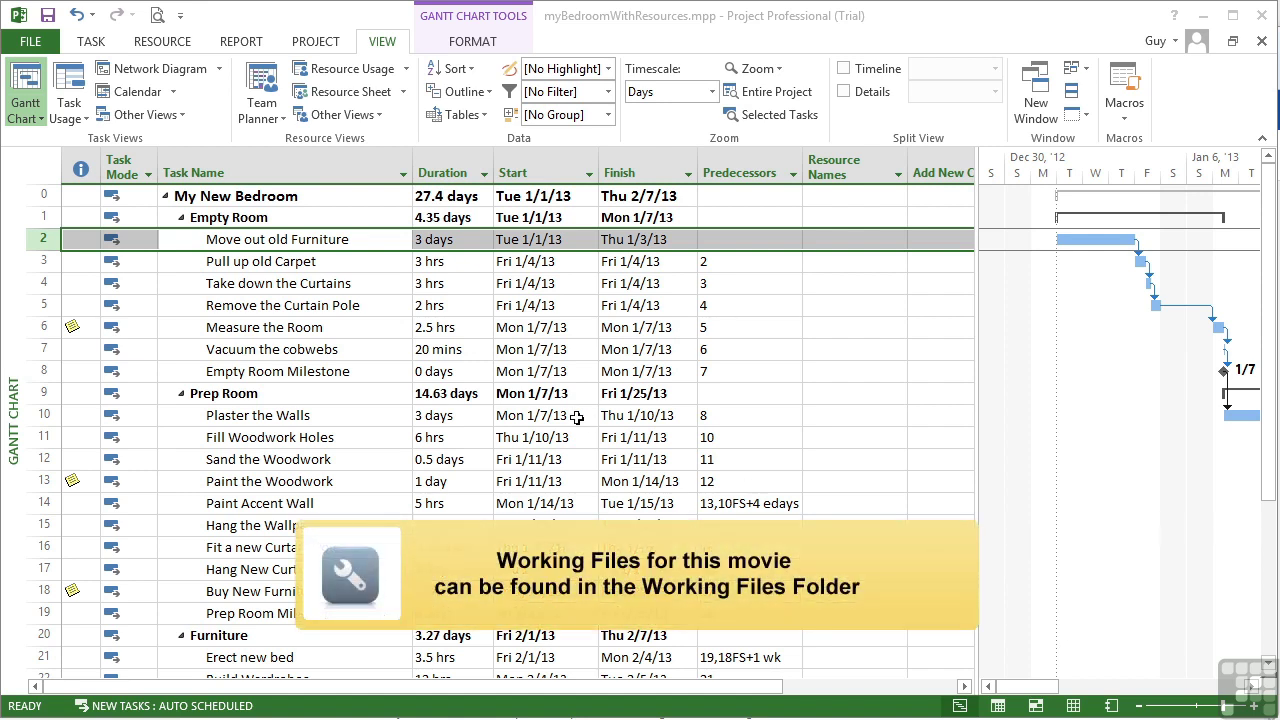
Step: Show the Advanced tab of Task Information for 'Move out old Furniture'
left_click(376, 242)
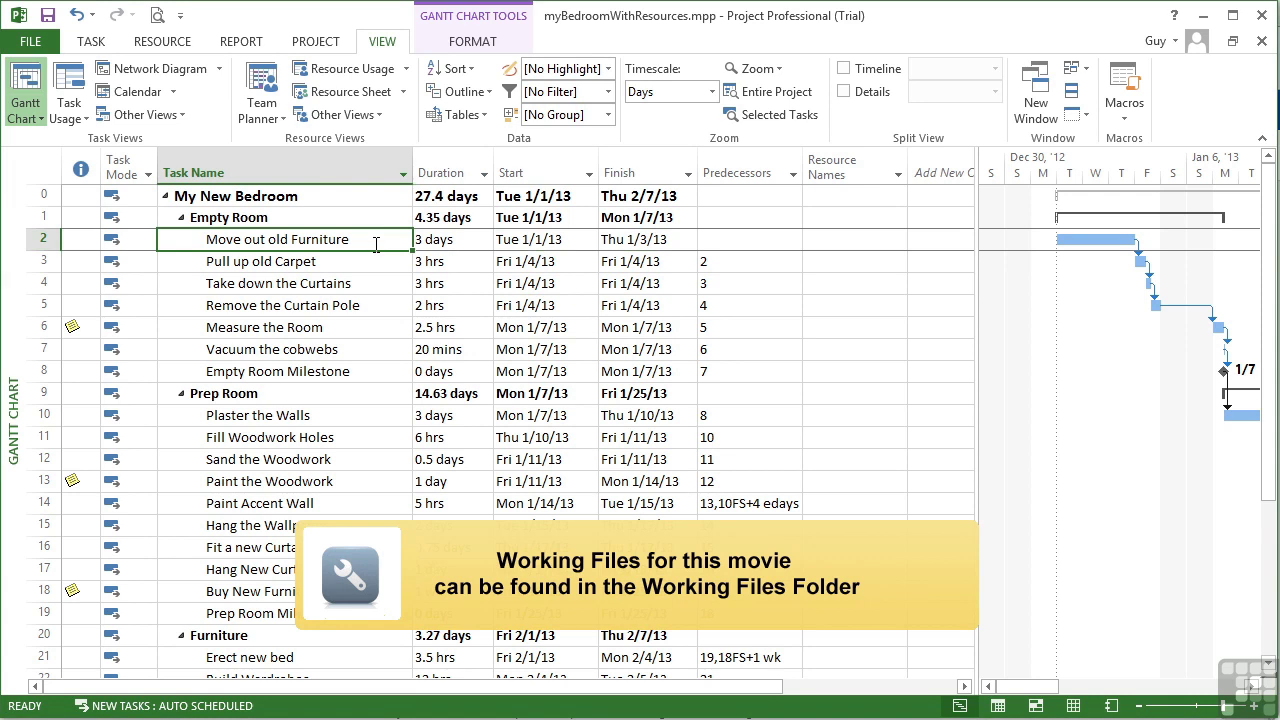
double_click(376, 244)
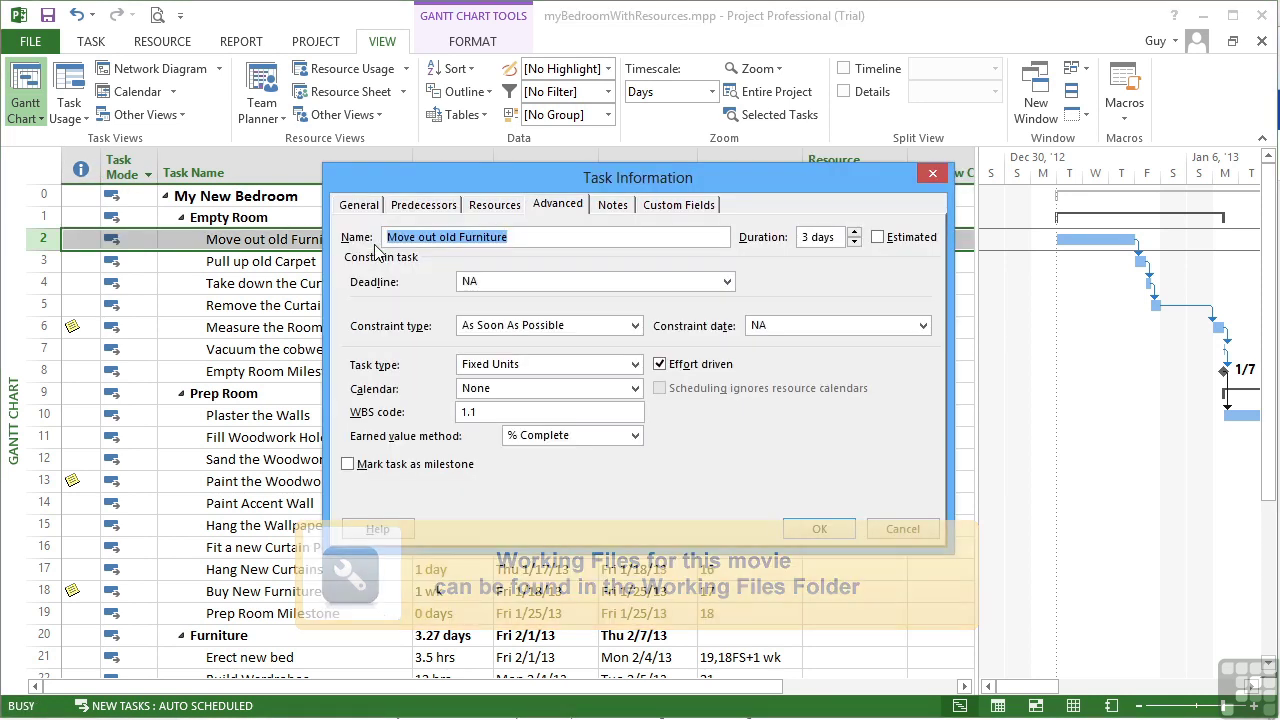
left_click(557, 205)
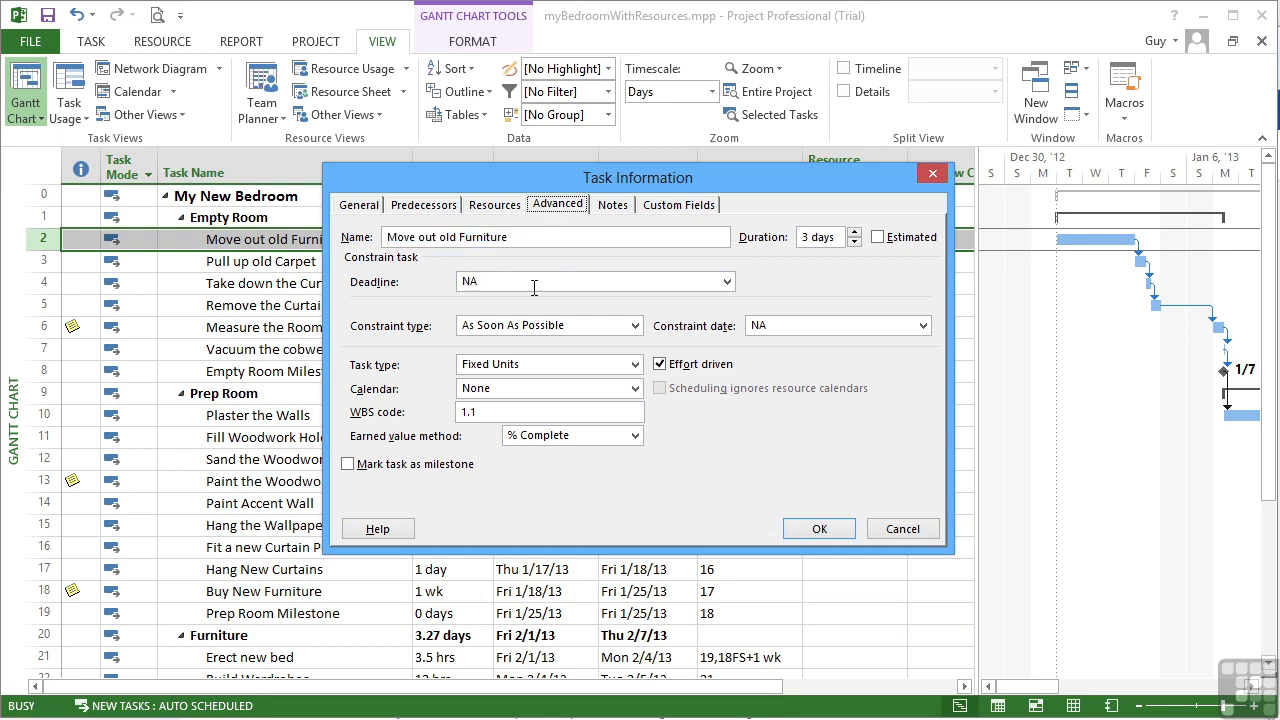
Step: Review the task type options and keep 'Move out old Furniture' as Fixed Units
left_click(635, 366)
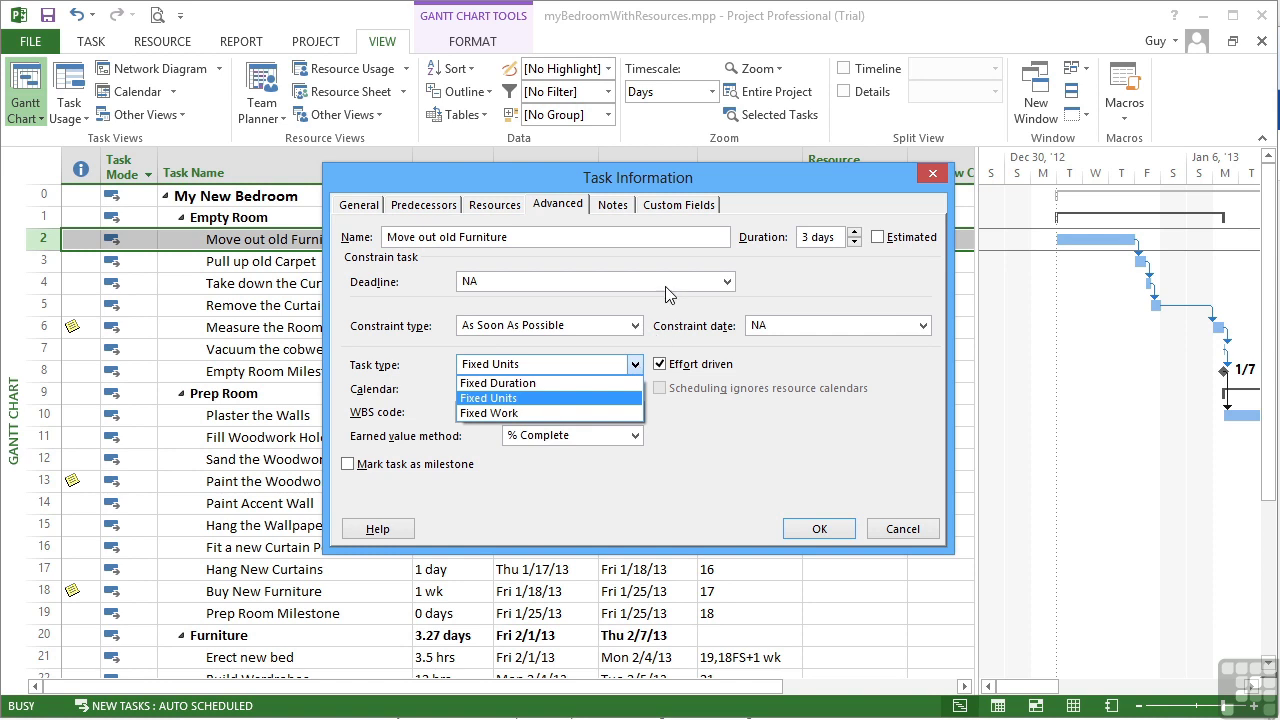
left_click(600, 186)
left_click_drag(738, 188, 980, 191)
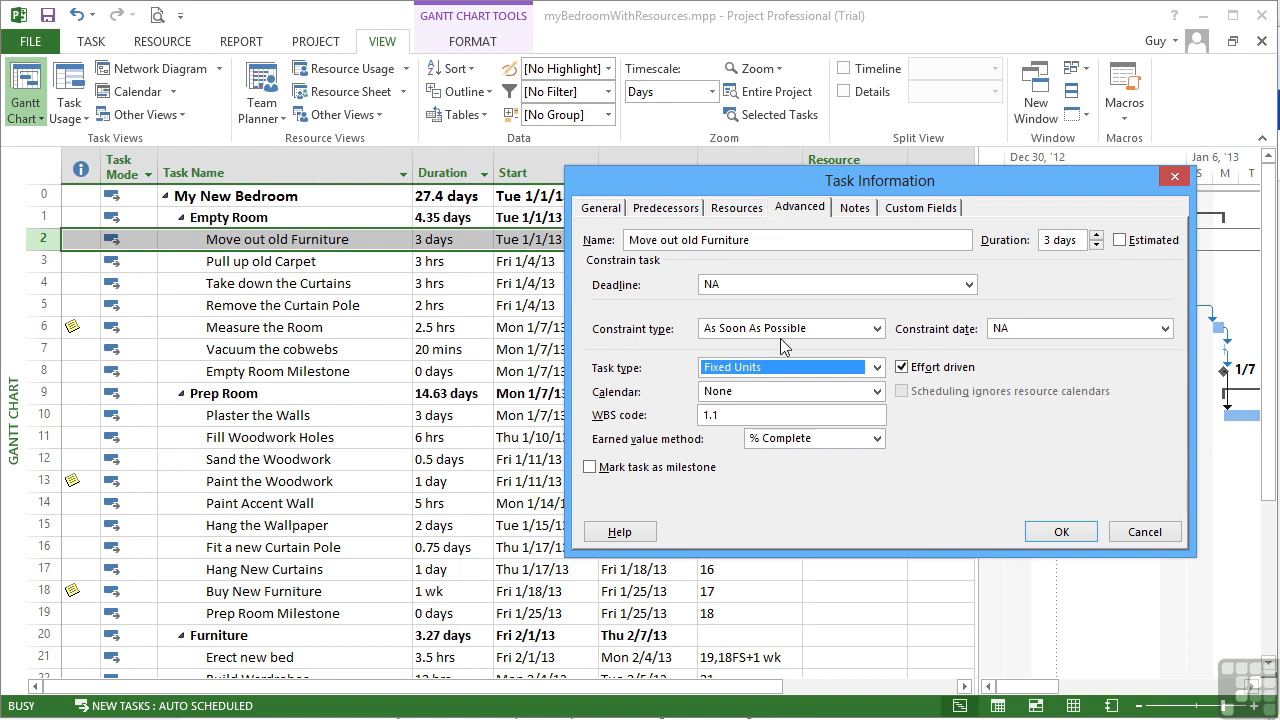
key("Tab")
key("Tab")
key("Tab")
key("Tab")
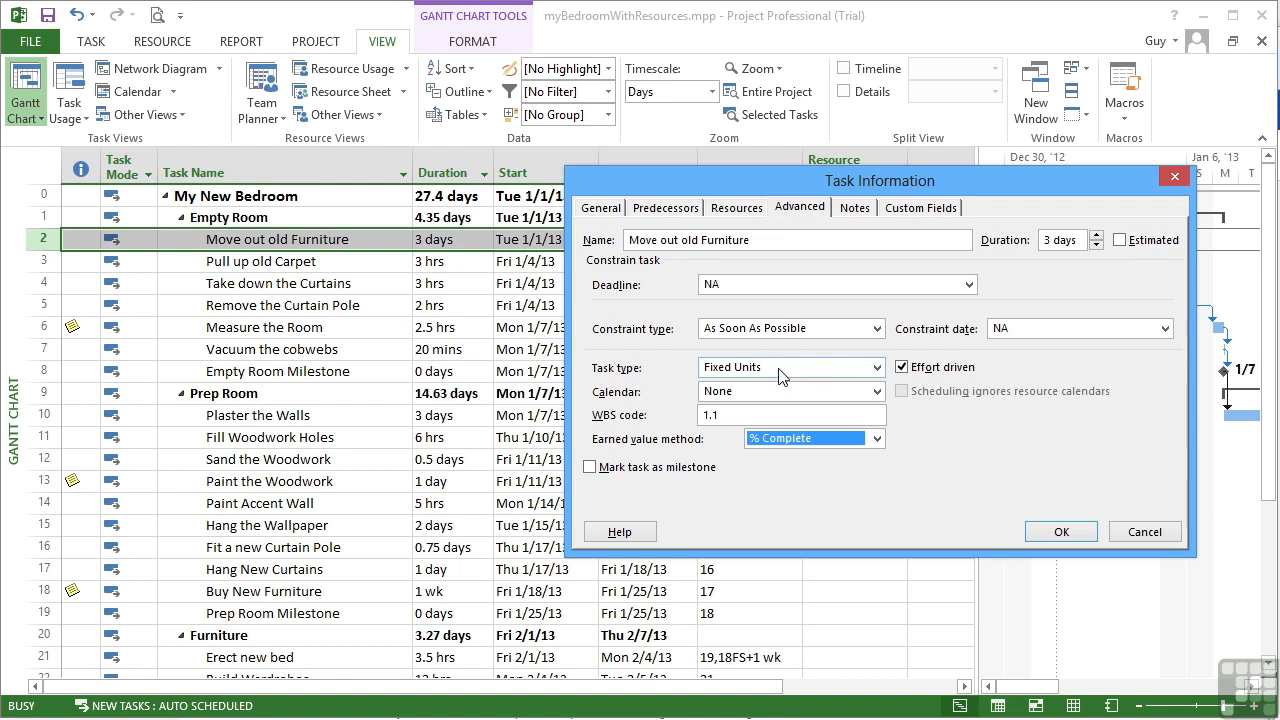
left_click(1061, 533)
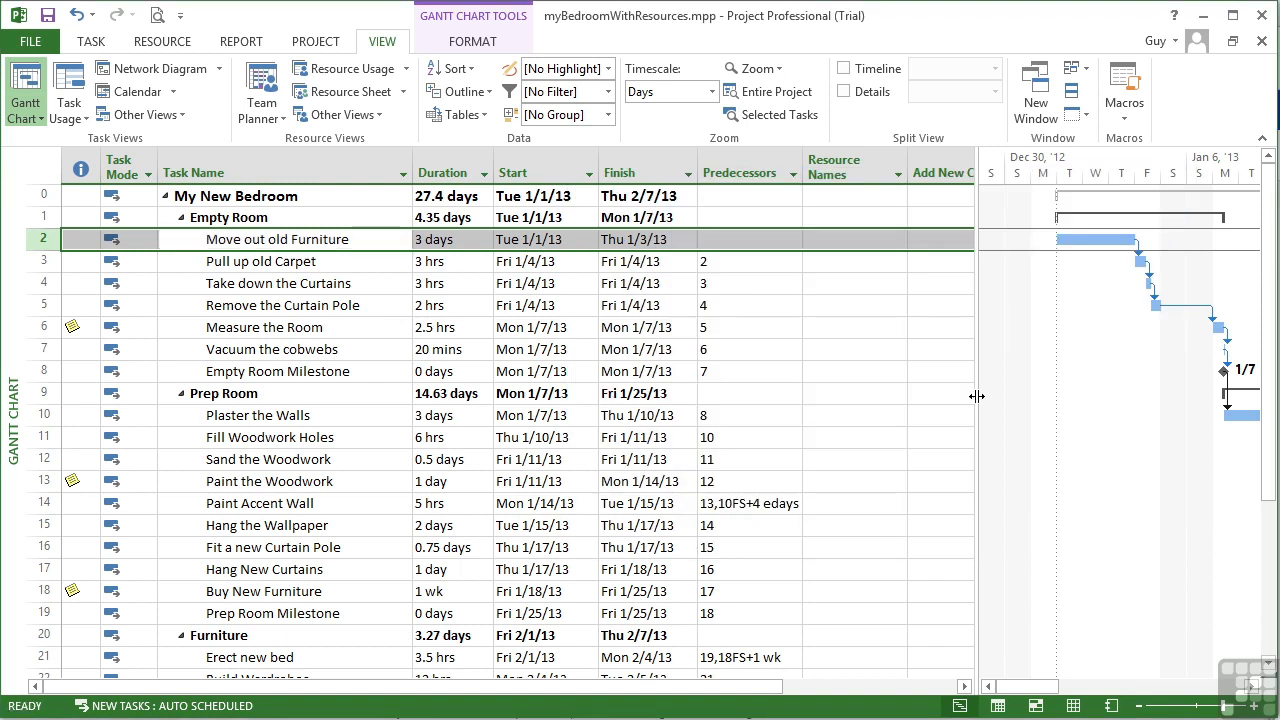
left_click(38, 50)
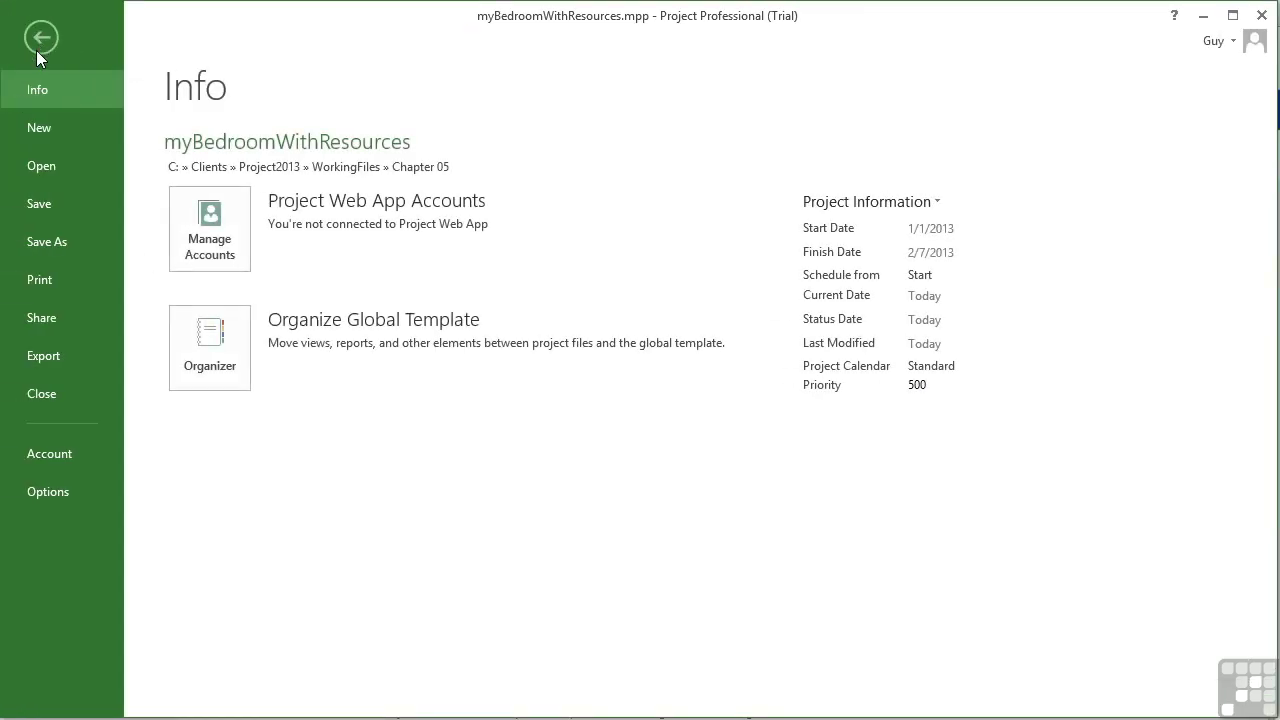
left_click(60, 491)
left_click(267, 106)
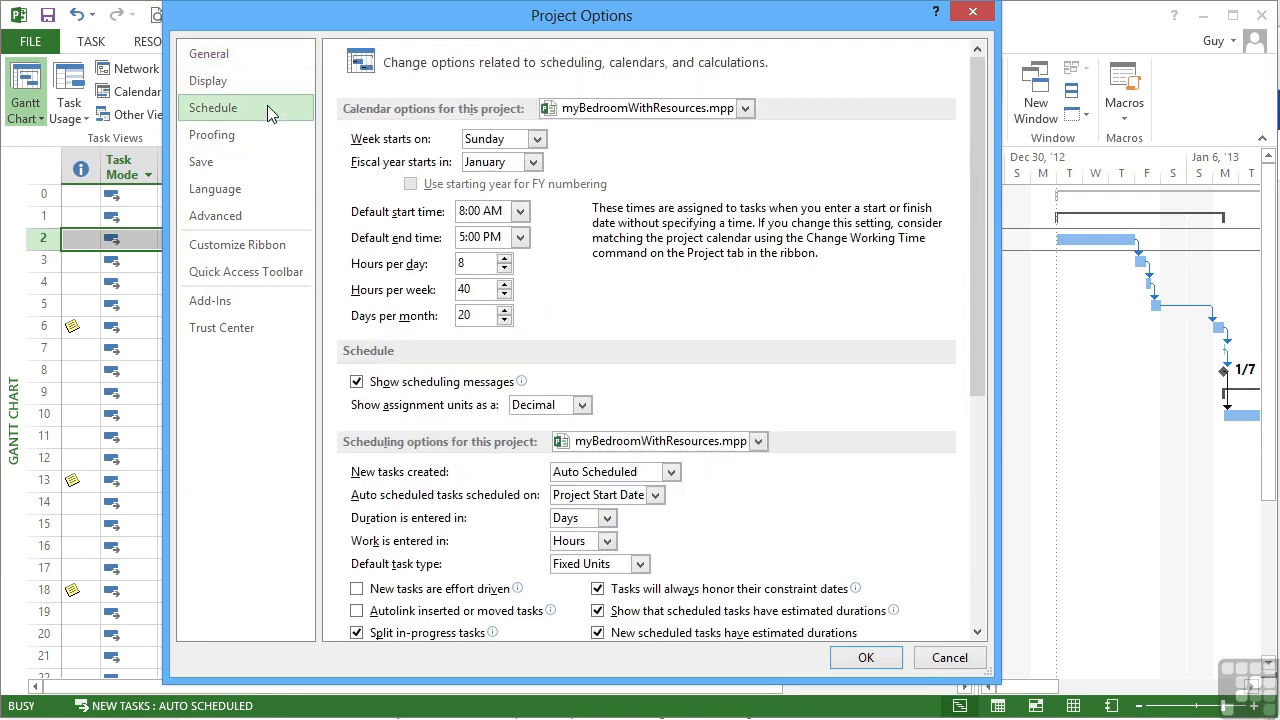
scroll(435, 368, "down", 3)
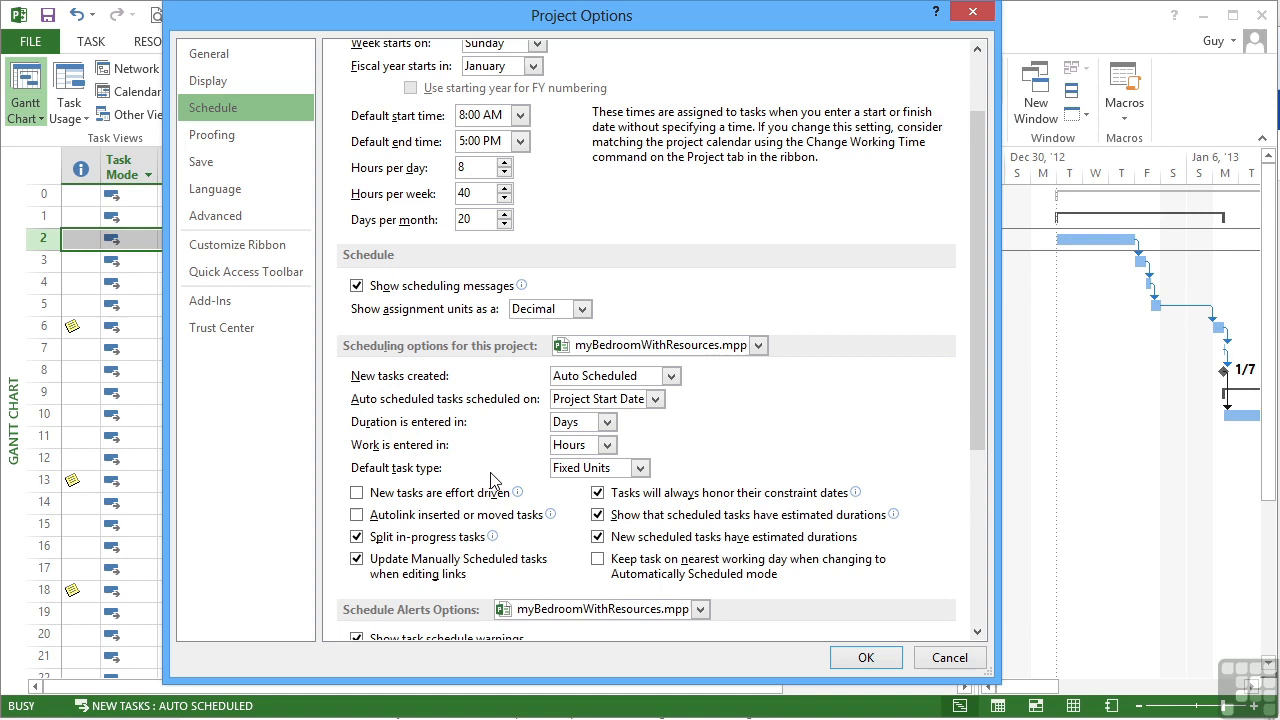
left_click(758, 345)
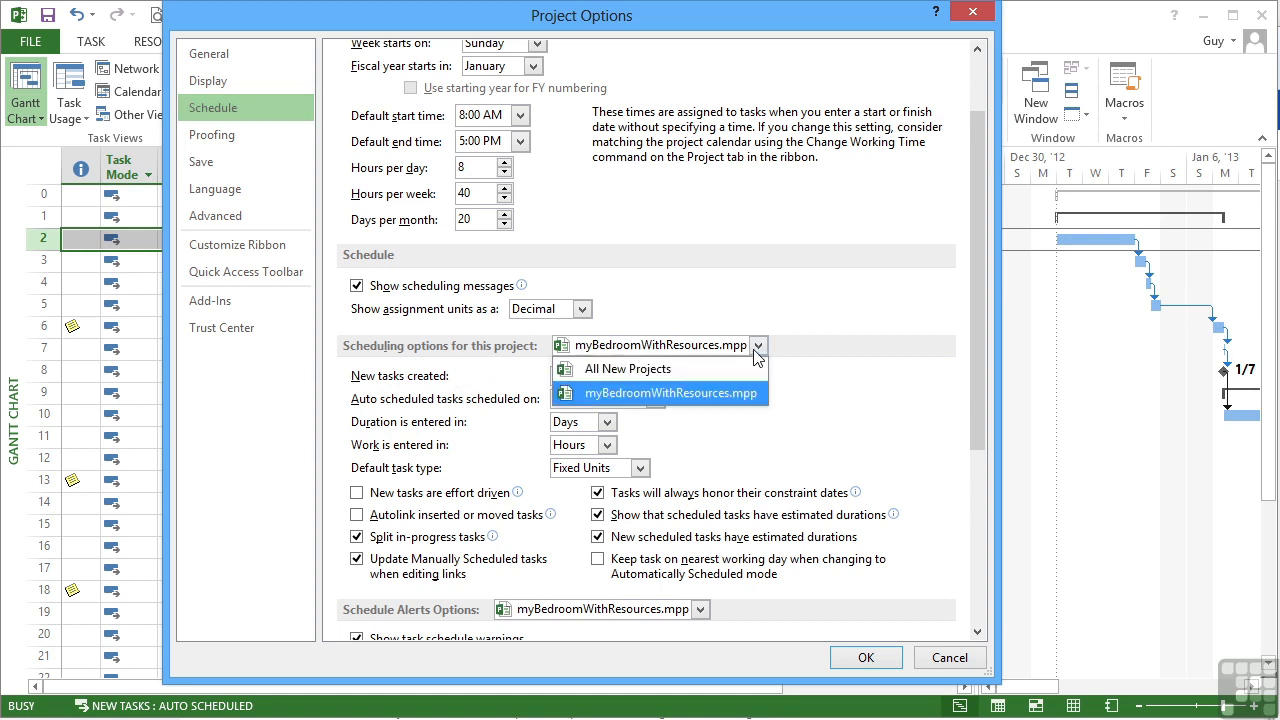
left_click(806, 365)
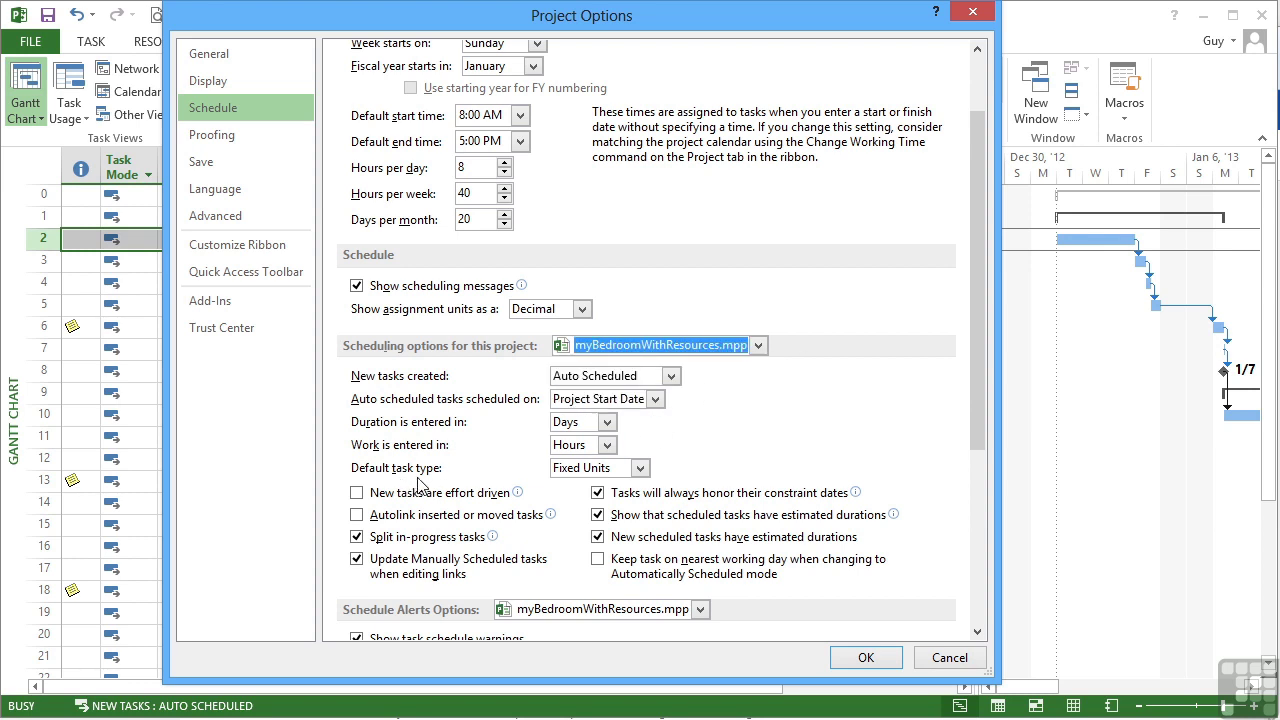
left_click(640, 468)
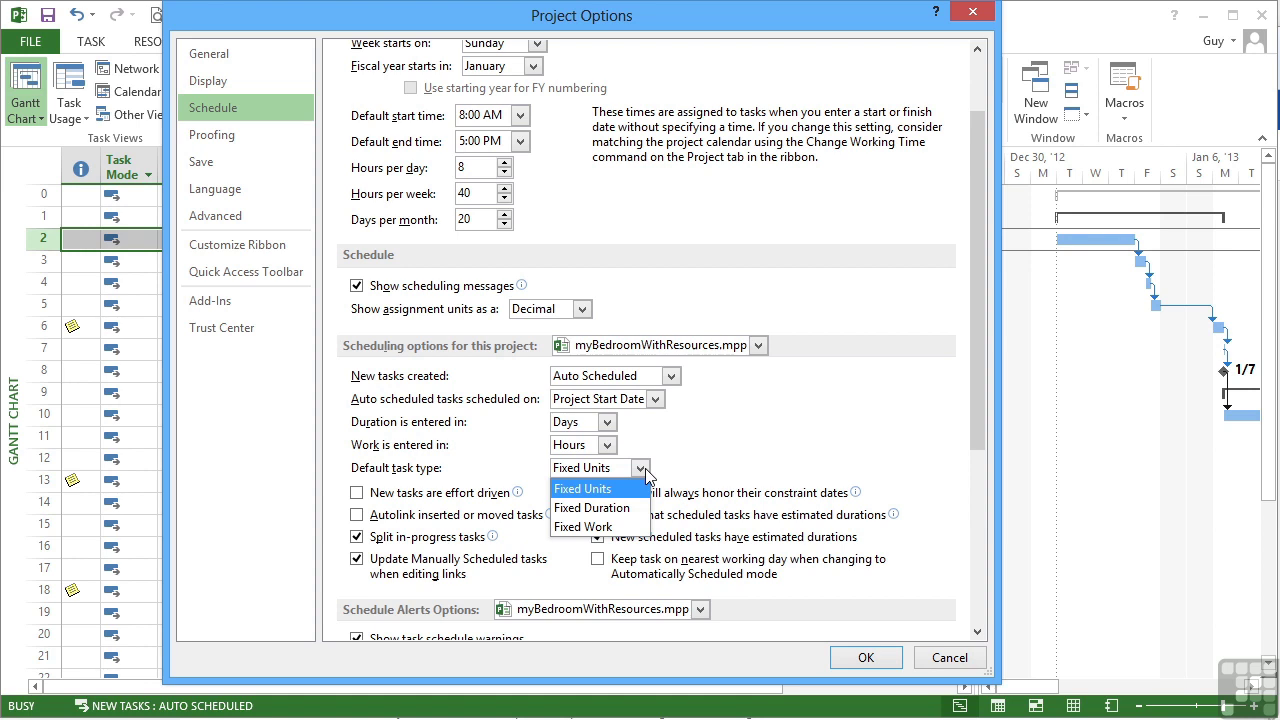
left_click(705, 468)
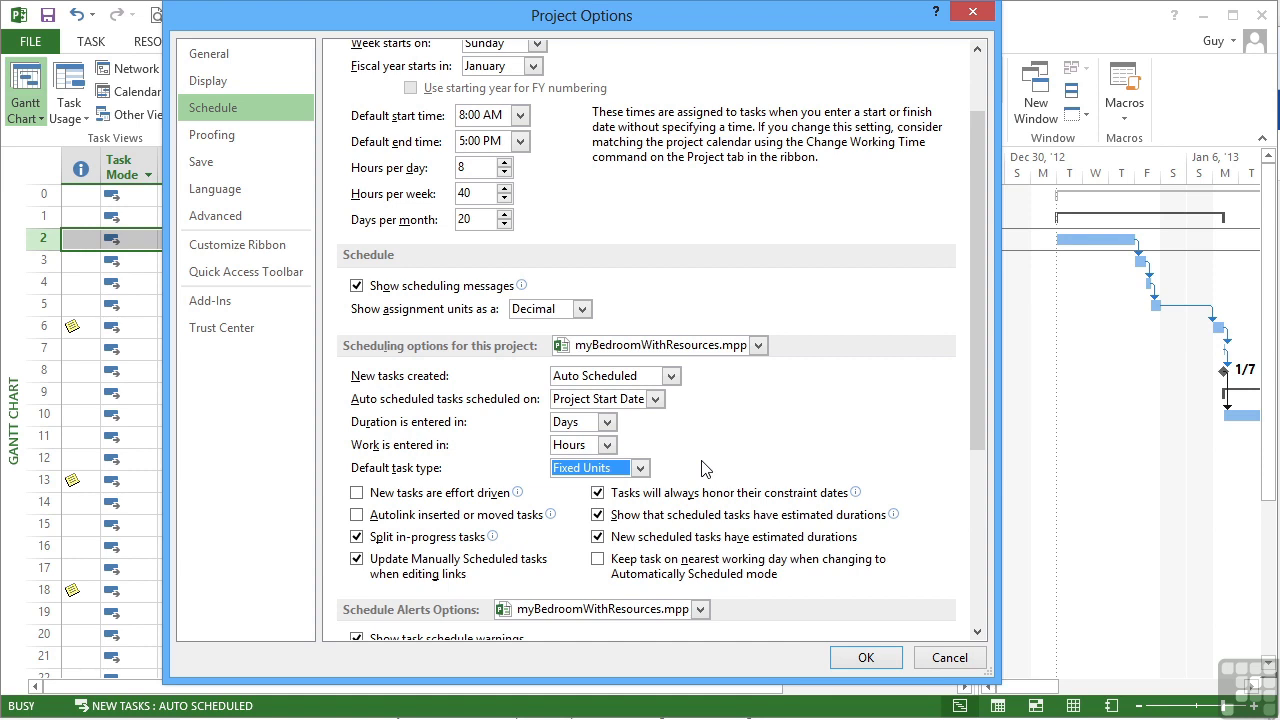
left_click(866, 658)
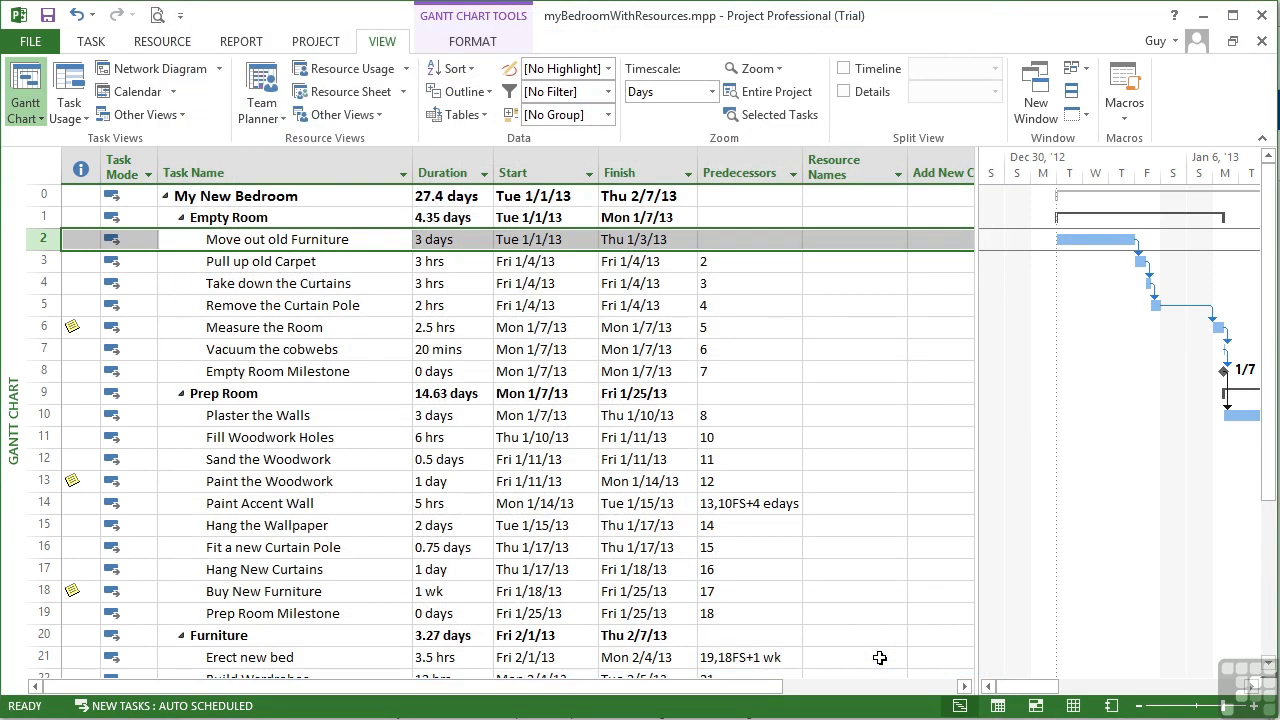
Step: Assign ME to 'Move out old Furniture' from its Resource Names dropdown
left_click(469, 241)
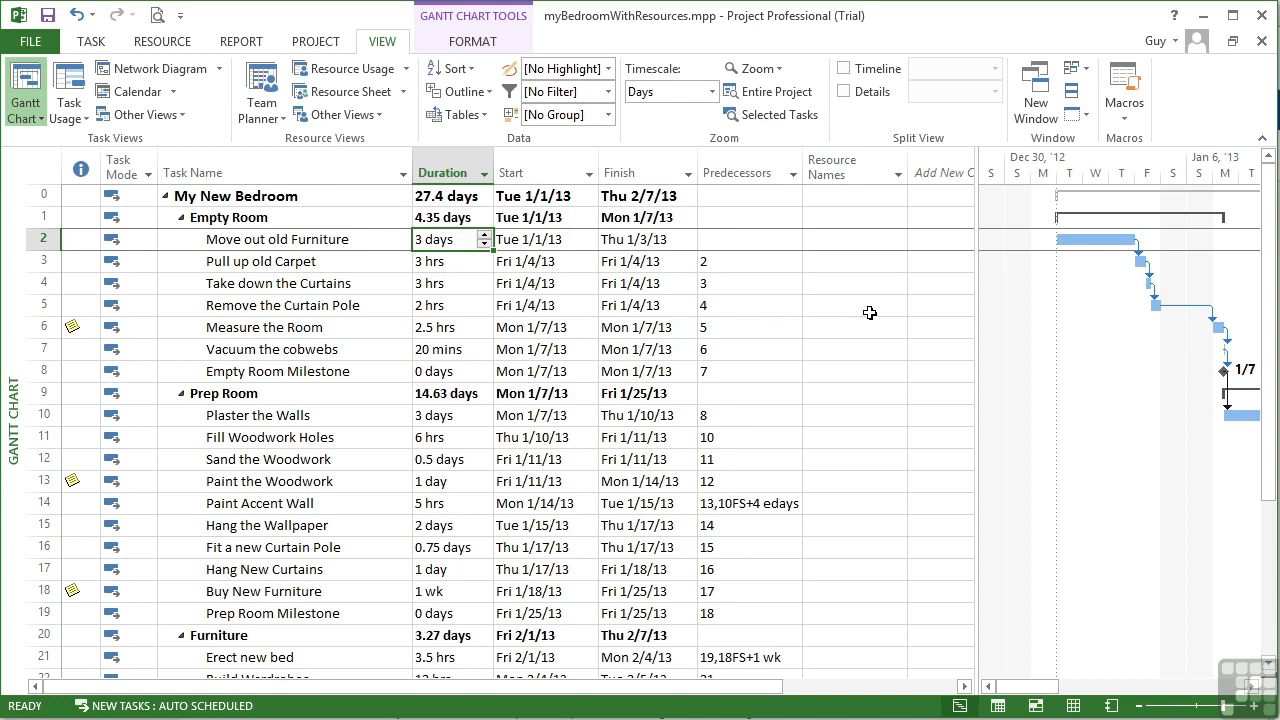
left_click(881, 241)
left_click(899, 241)
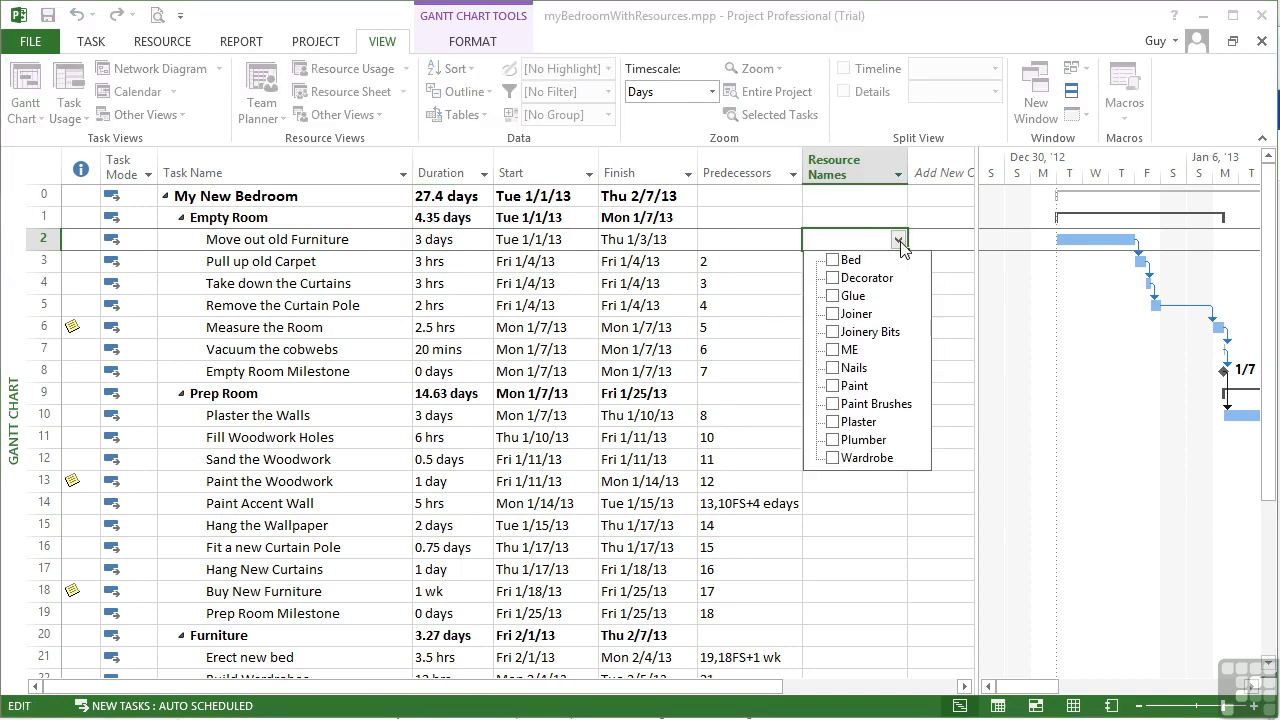
left_click(833, 351)
left_click(946, 236)
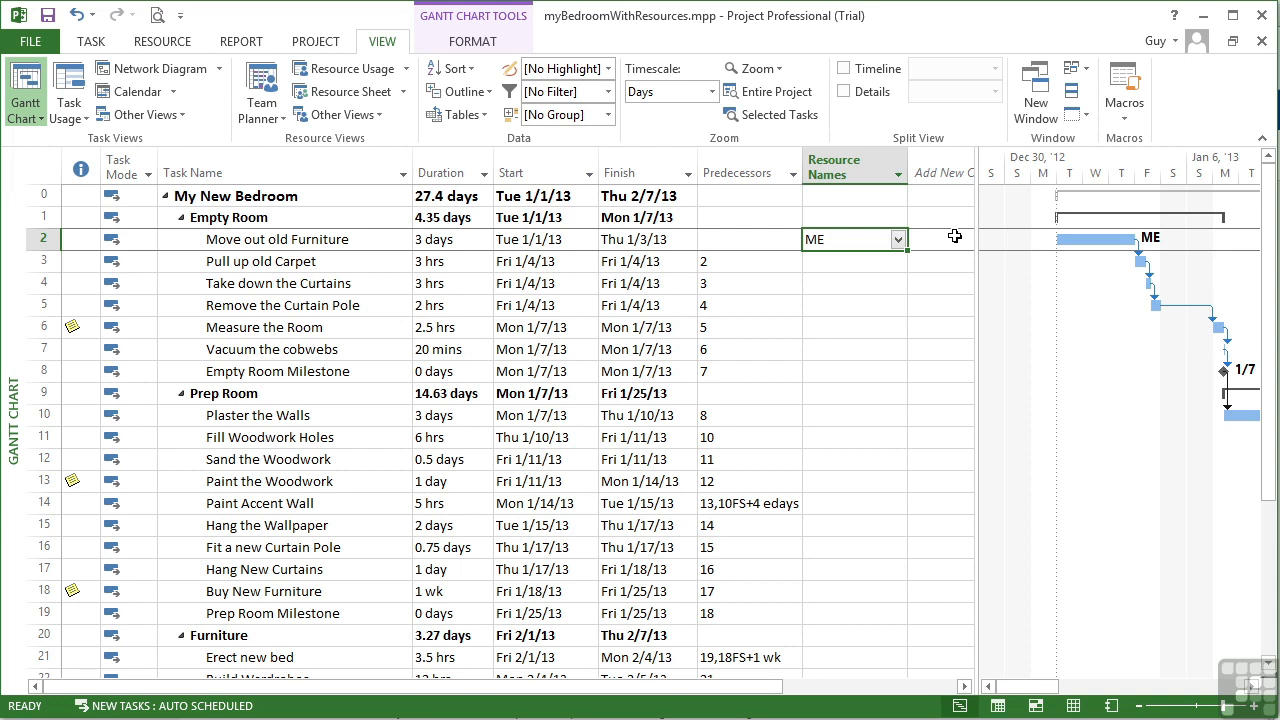
left_click(903, 243)
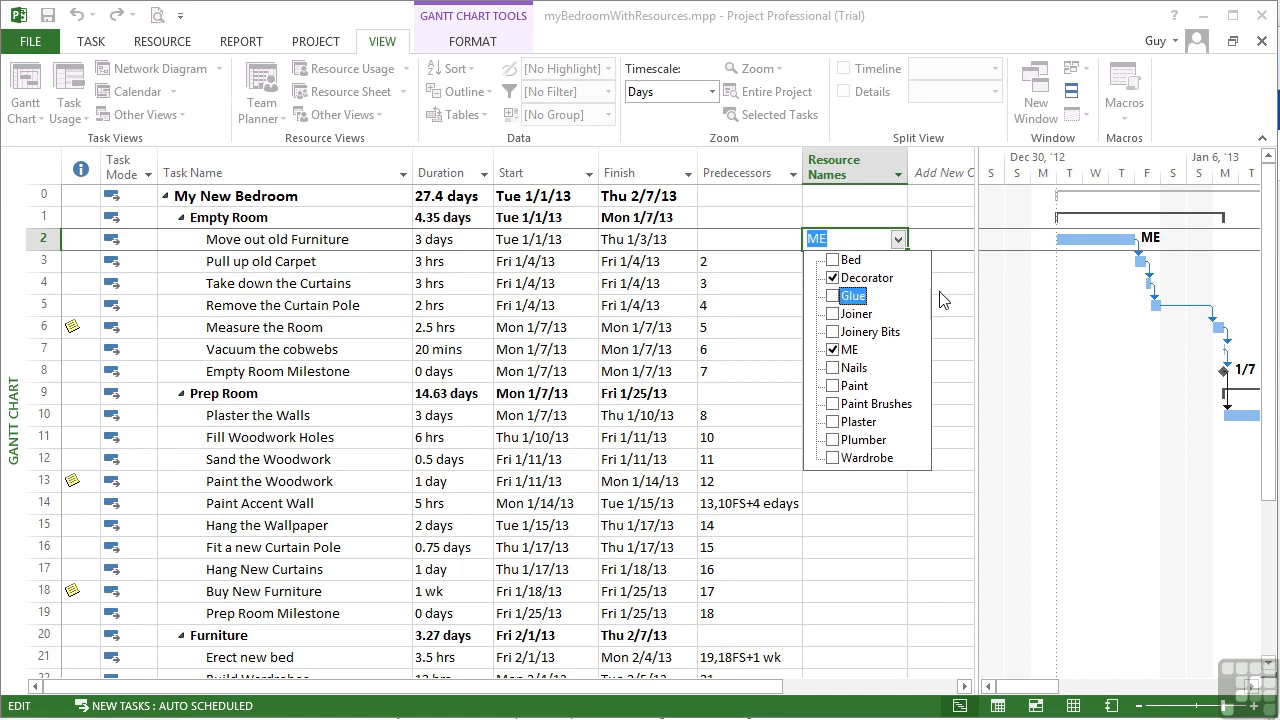
Step: Add Decorator alongside ME and keep the 3-day duration by increasing work
left_click(952, 239)
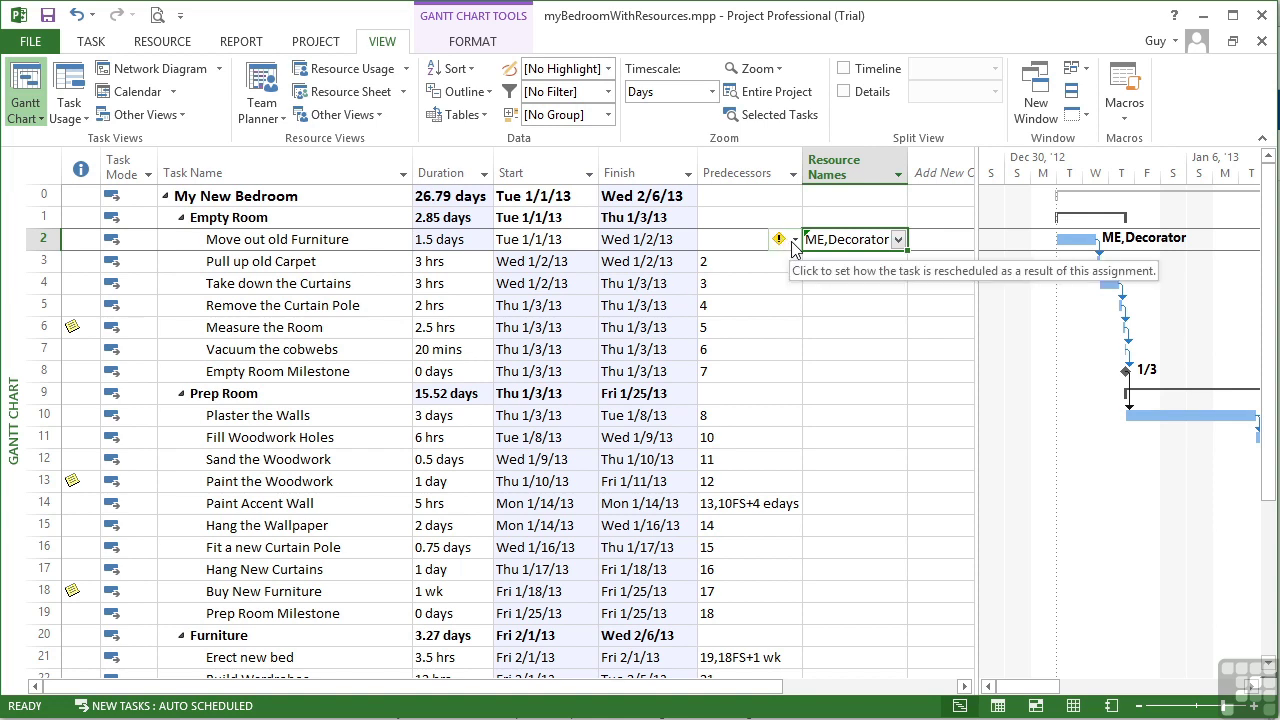
left_click(796, 241)
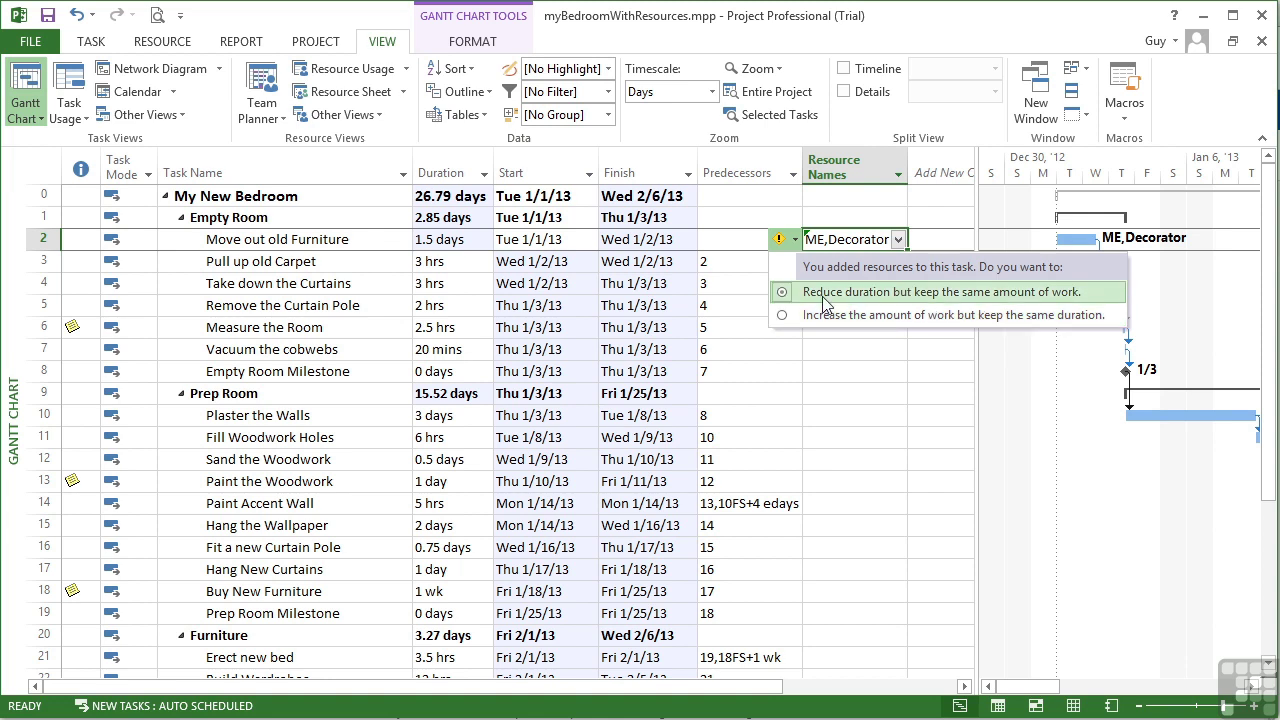
left_click(782, 314)
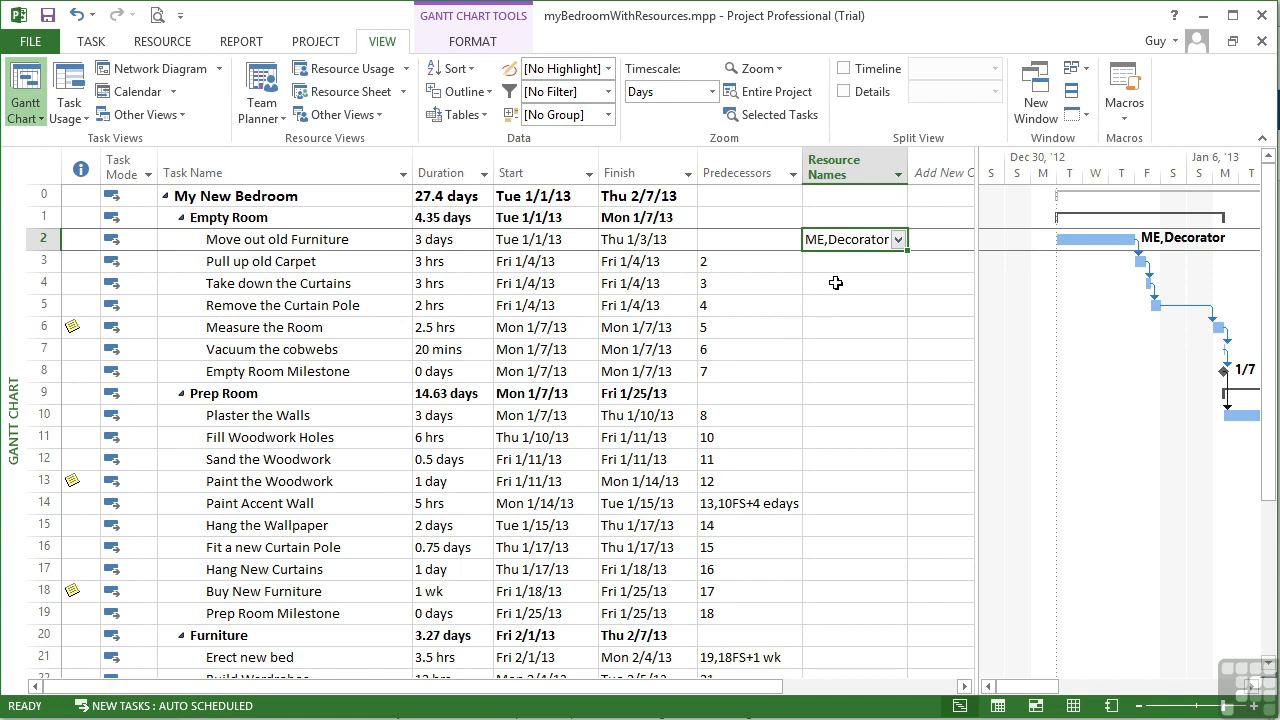
Step: Set Decorator's units on 'Move out old Furniture' to 0.5 in the Resources tab
double_click(566, 240)
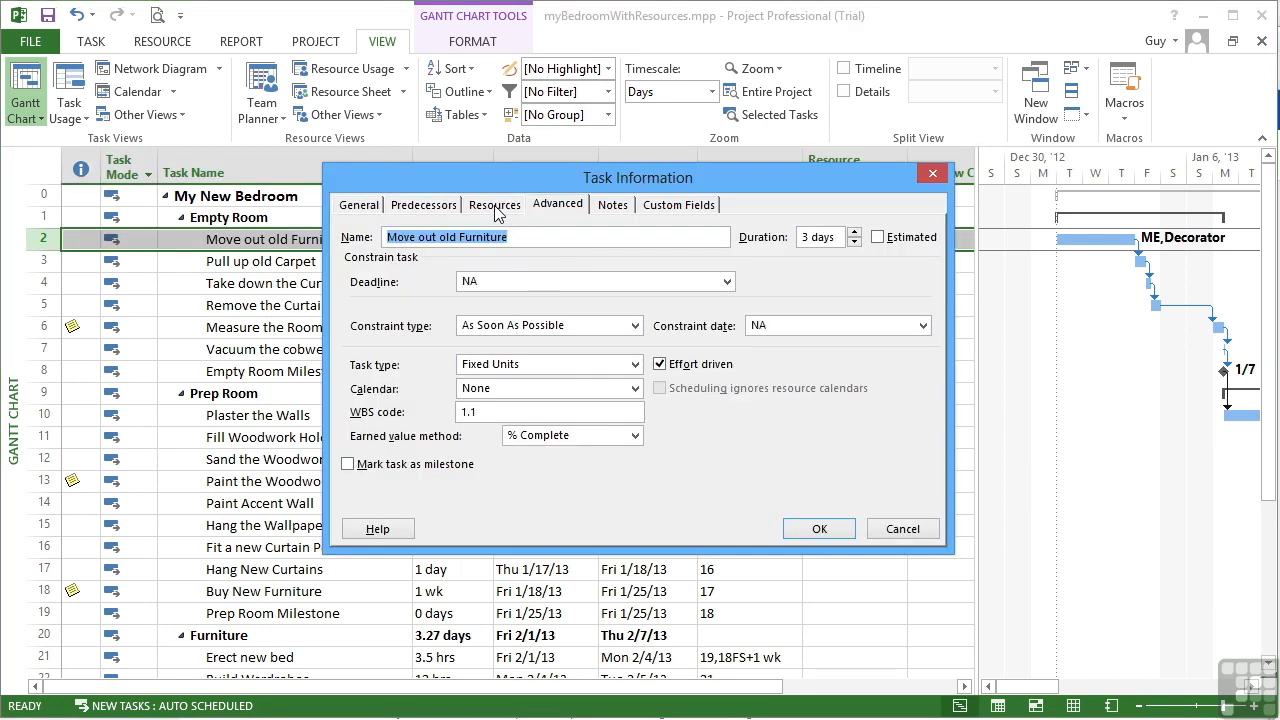
left_click(494, 204)
left_click(720, 314)
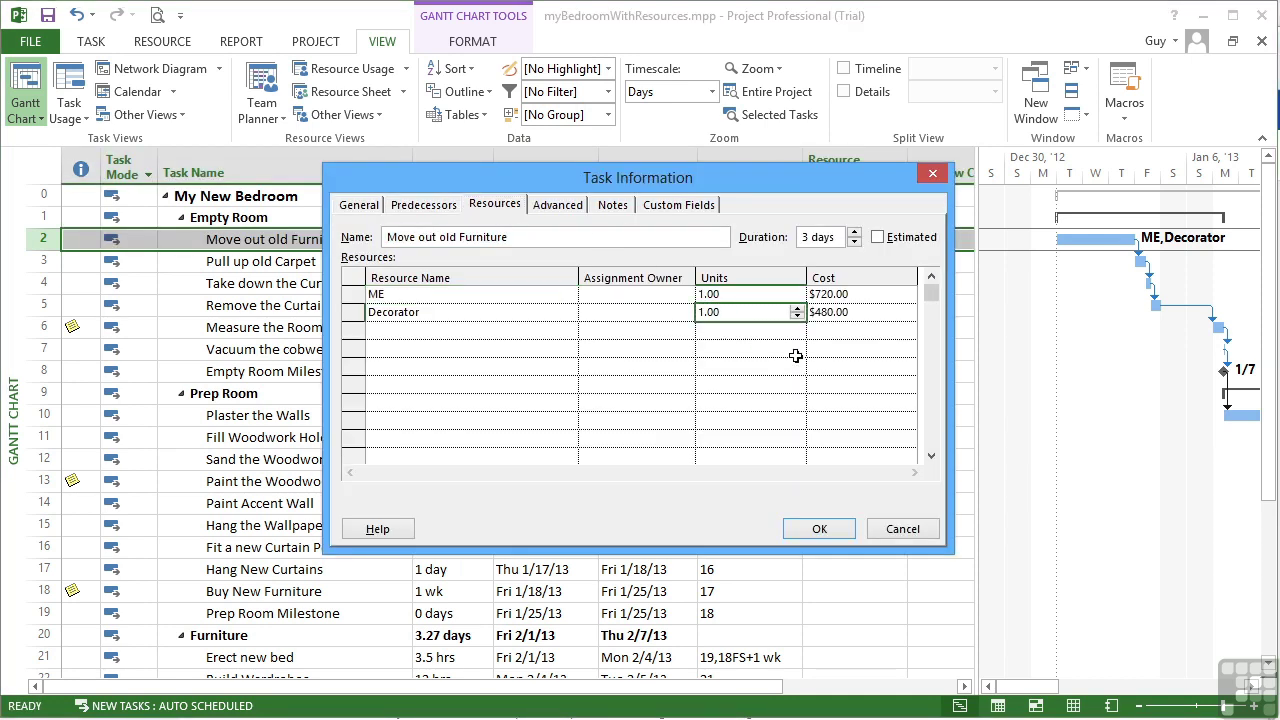
left_click(797, 316)
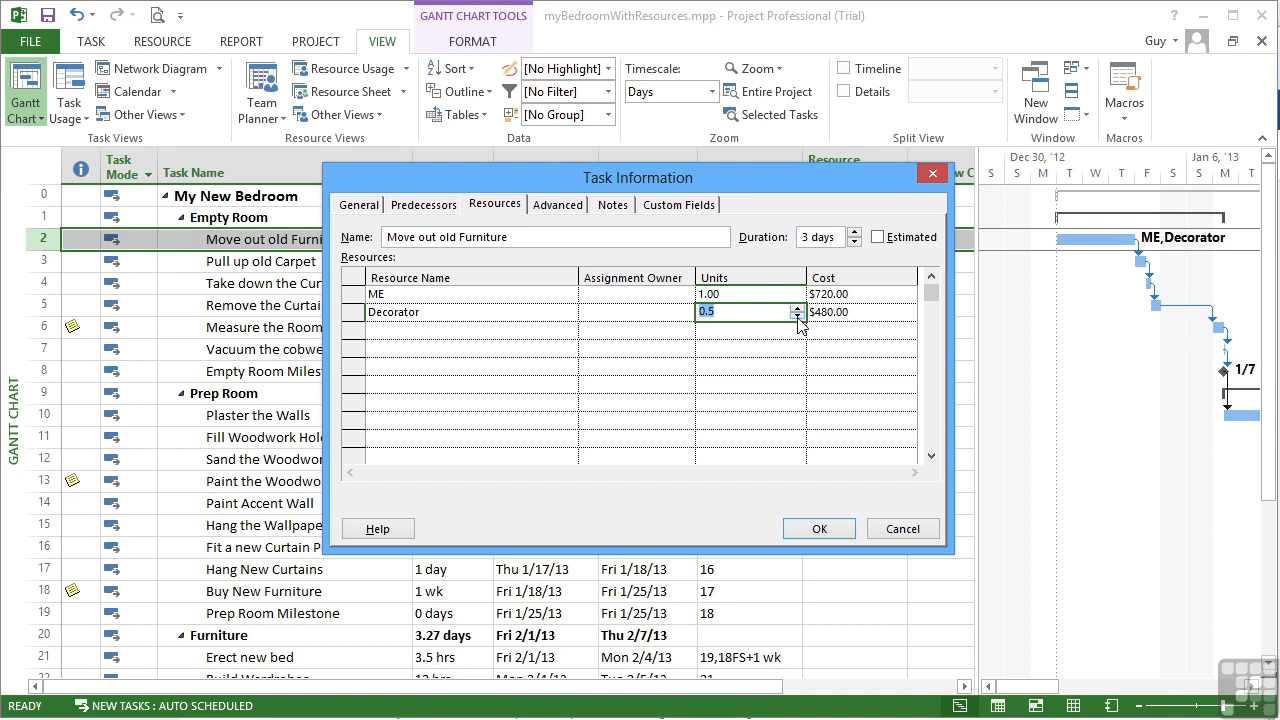
left_click(852, 313)
left_click(836, 538)
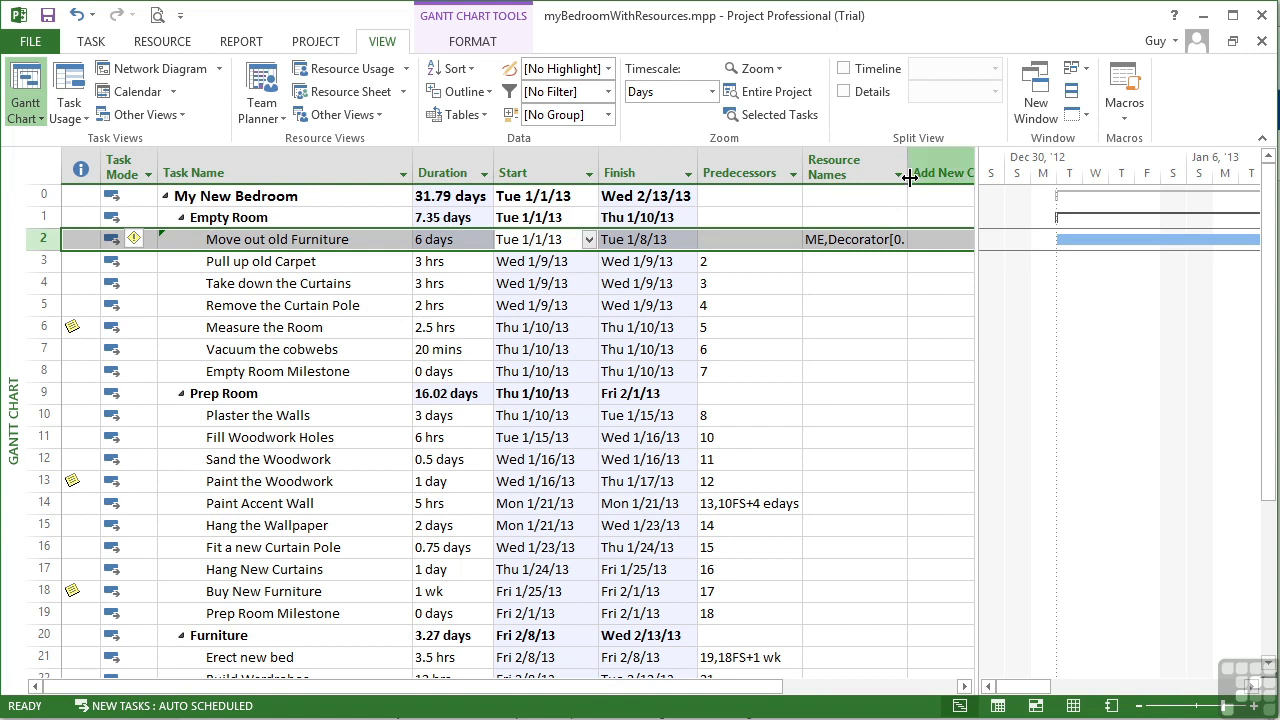
Step: Widen Resource Names and change the work, keeping the 6-day duration
left_click_drag(907, 175, 932, 177)
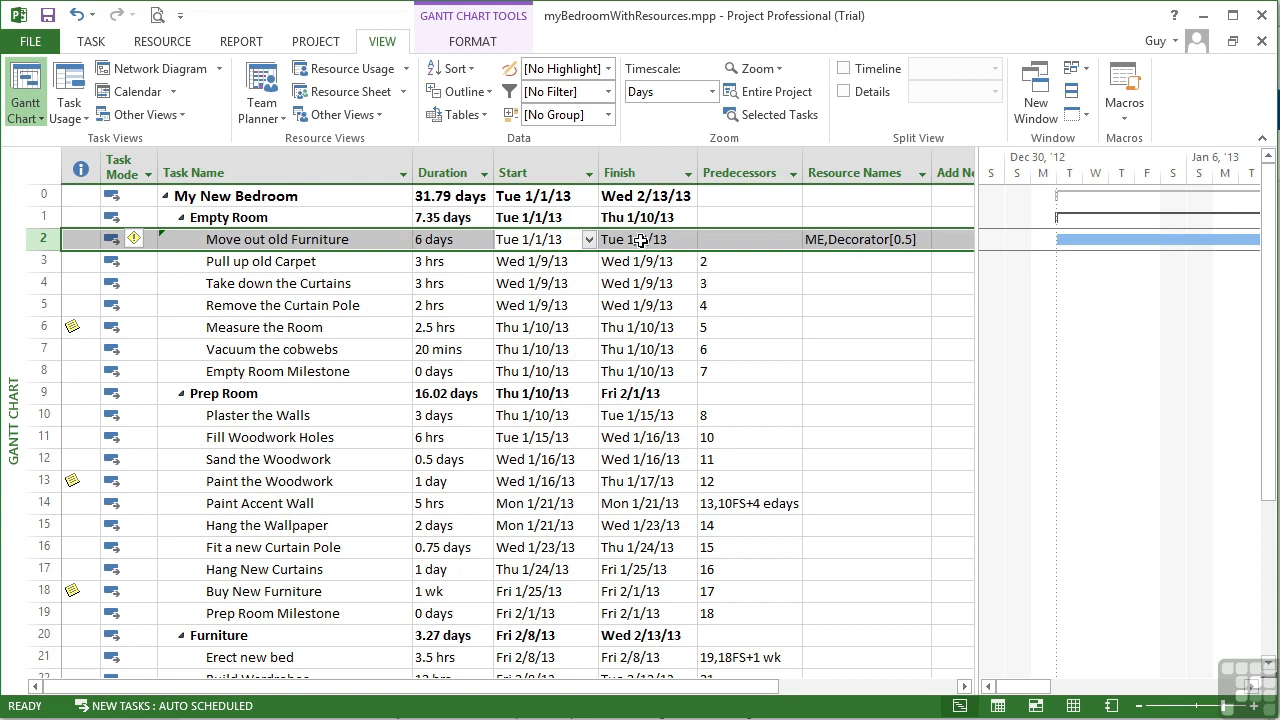
left_click(142, 238)
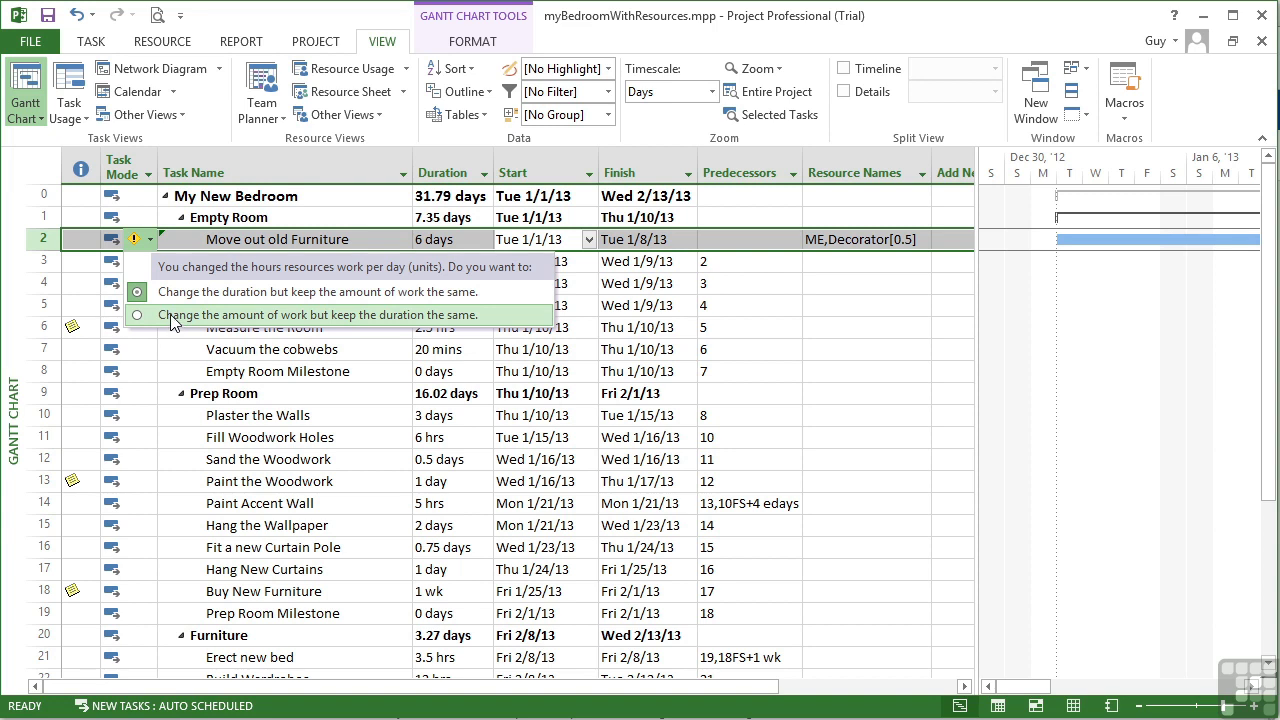
left_click(138, 316)
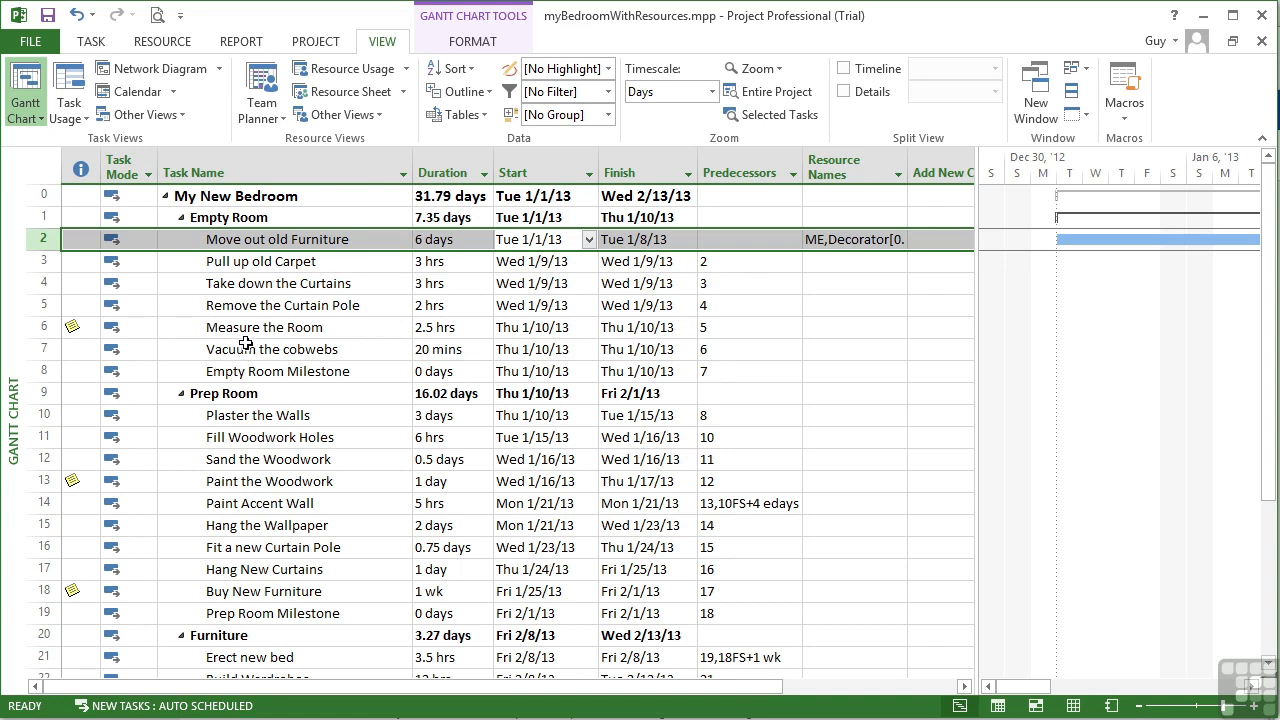
Step: Undo four times, reverting the 6-day duration and the ME and Decorator assignments
left_click(78, 22)
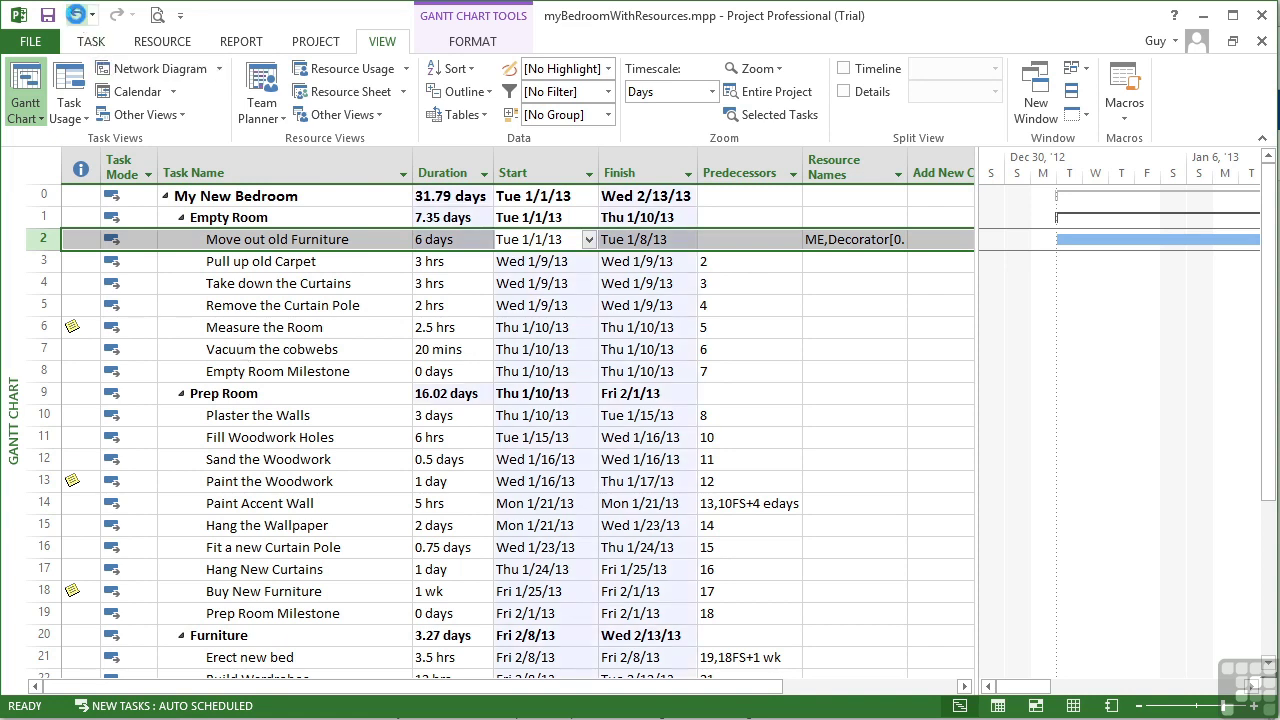
left_click(78, 22)
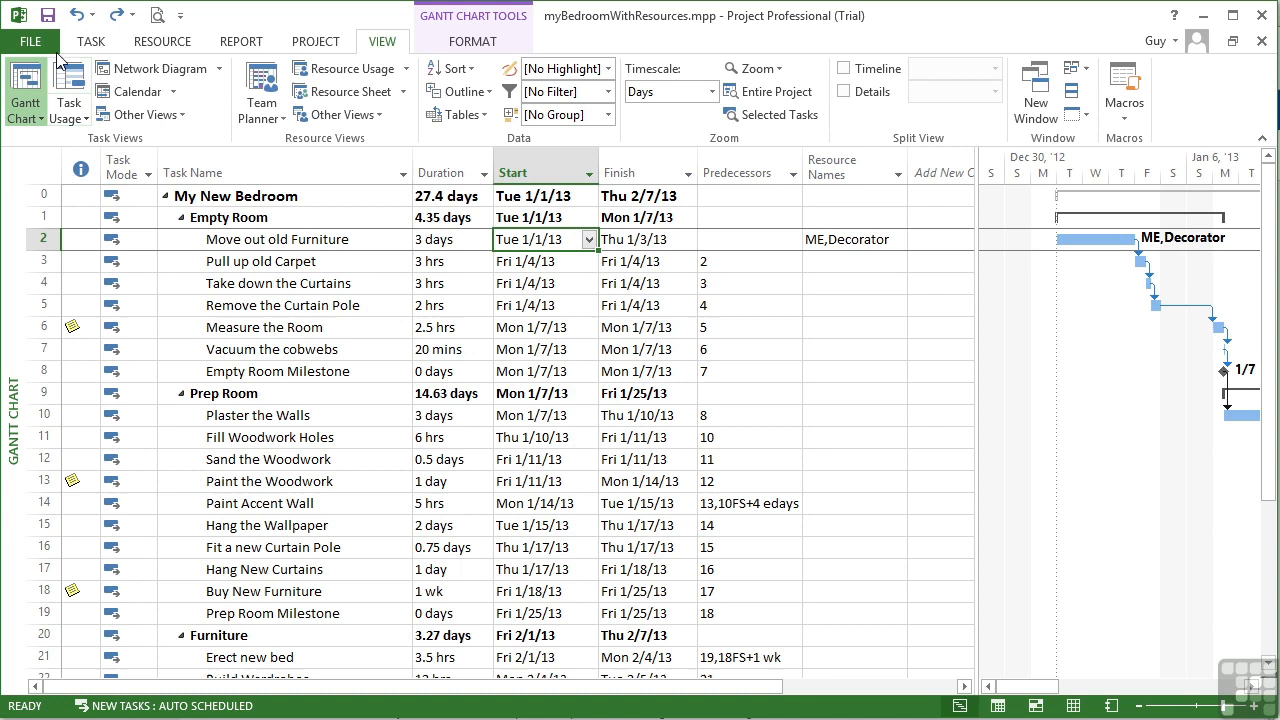
left_click(78, 22)
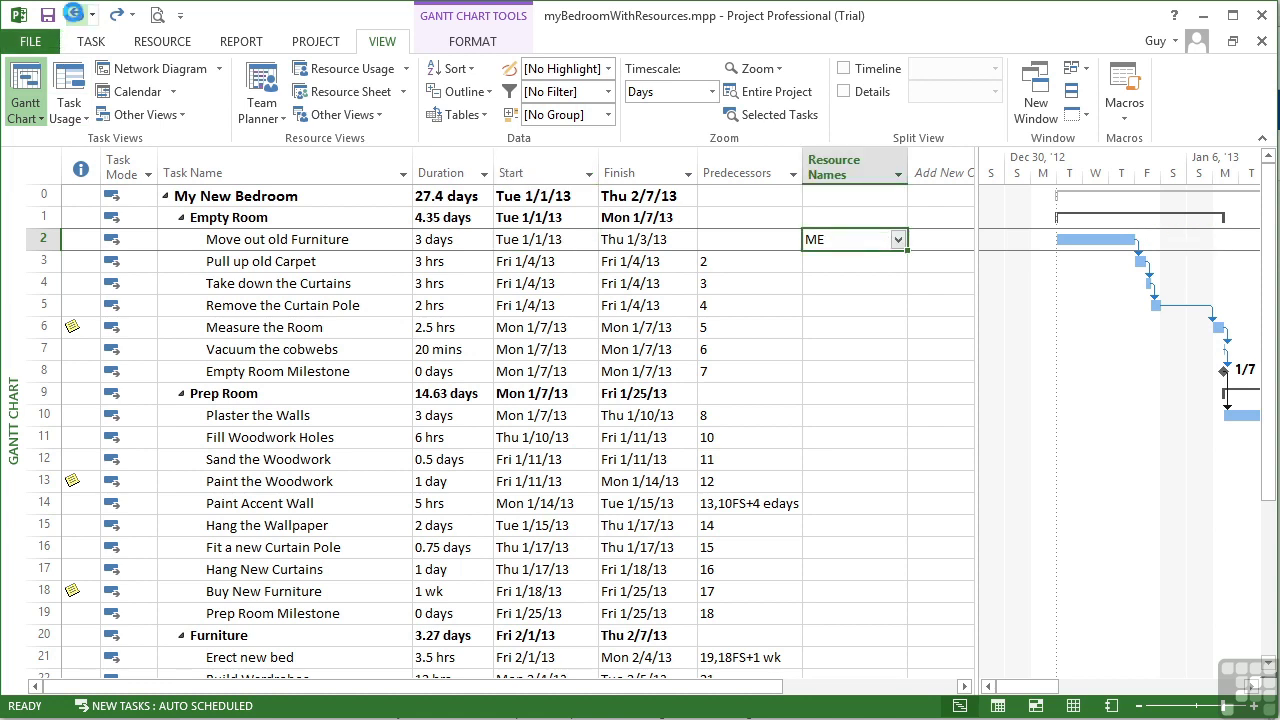
left_click(78, 22)
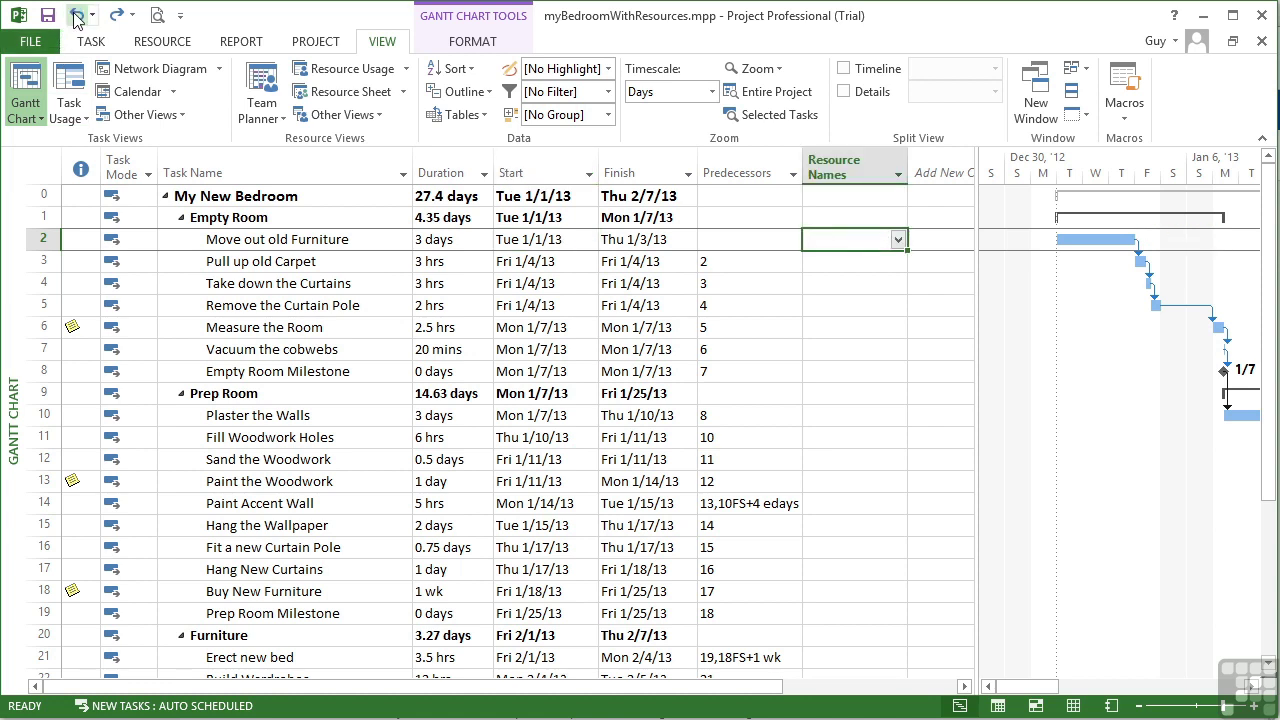
Step: Change the task type of 'Move out old Furniture' to Fixed Duration
double_click(363, 239)
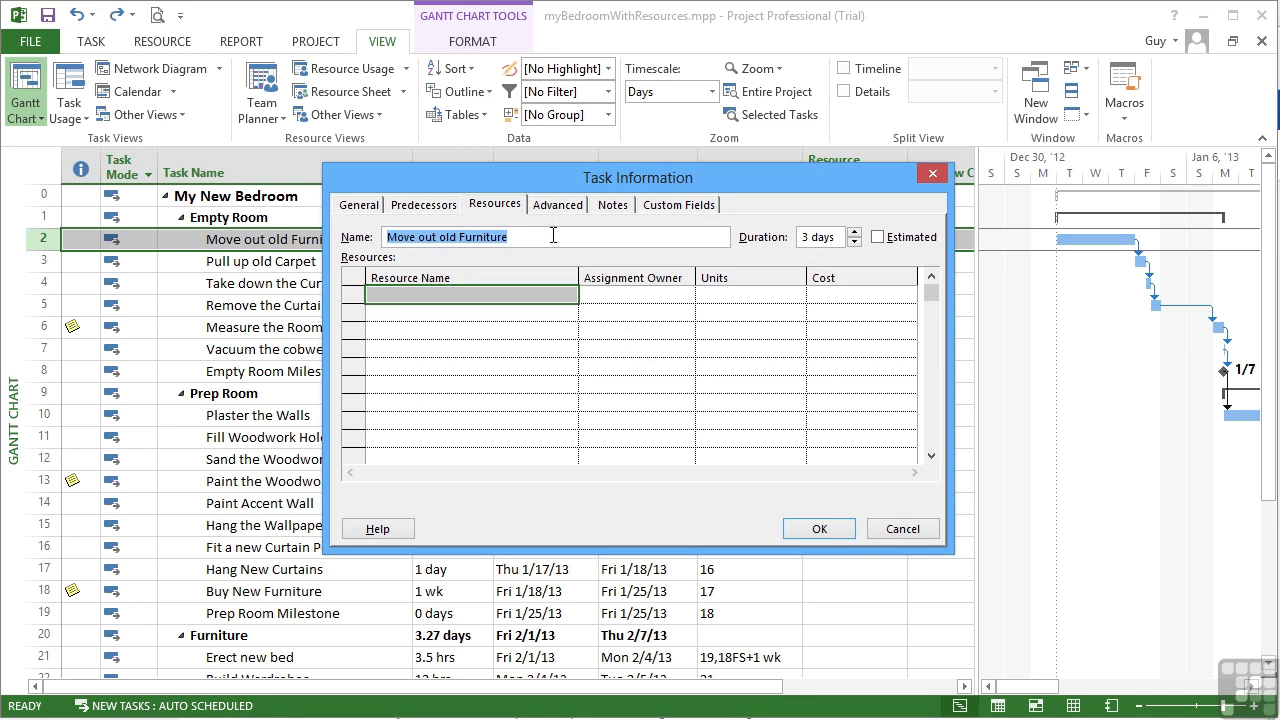
left_click(555, 206)
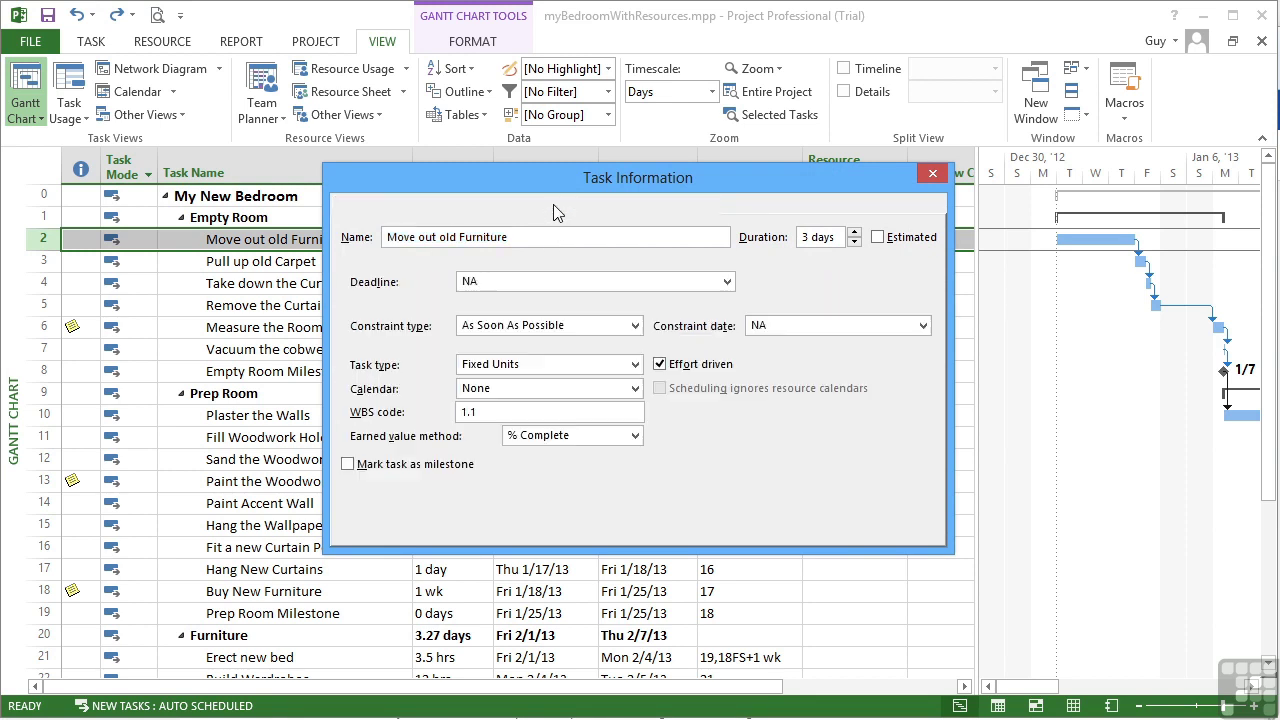
left_click(634, 367)
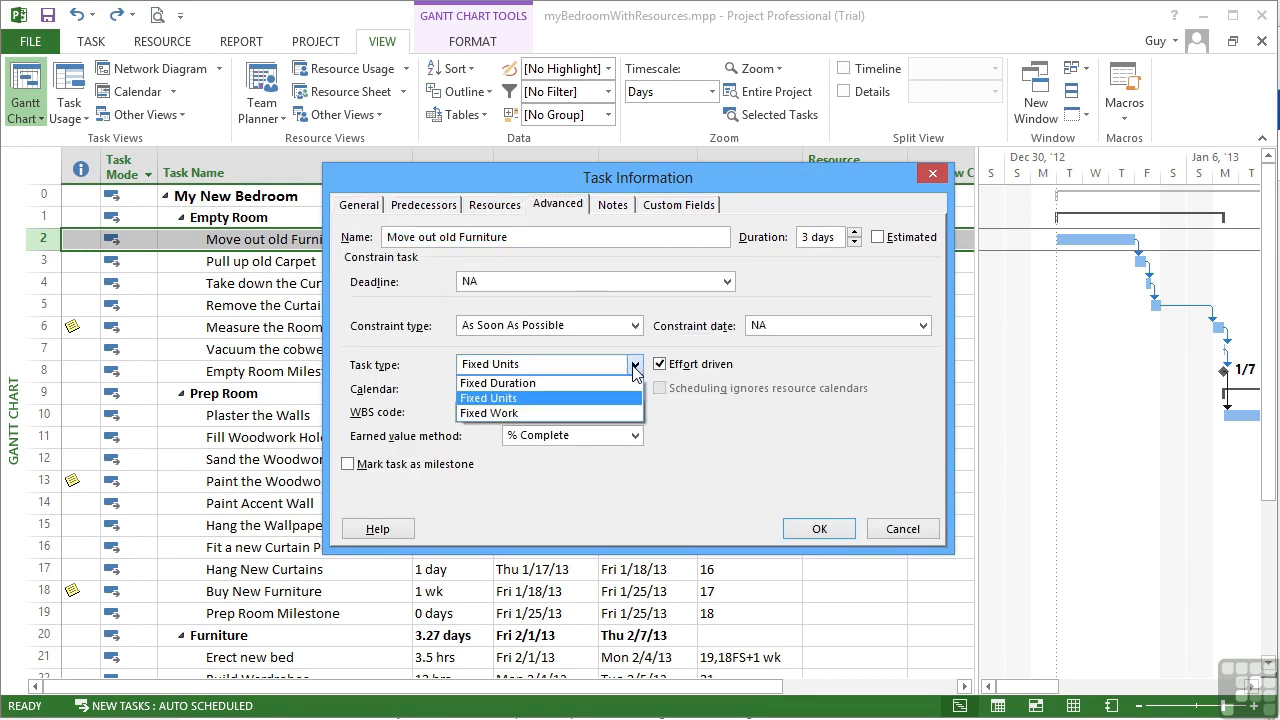
left_click(556, 385)
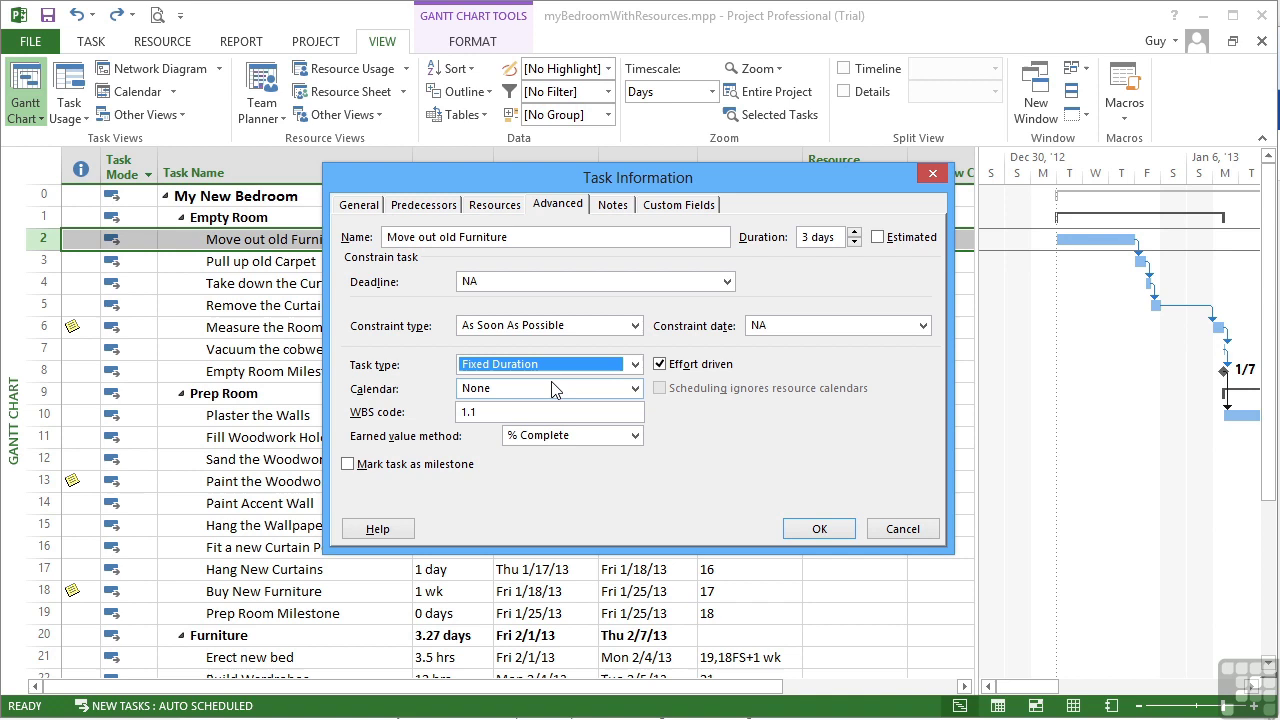
left_click(819, 529)
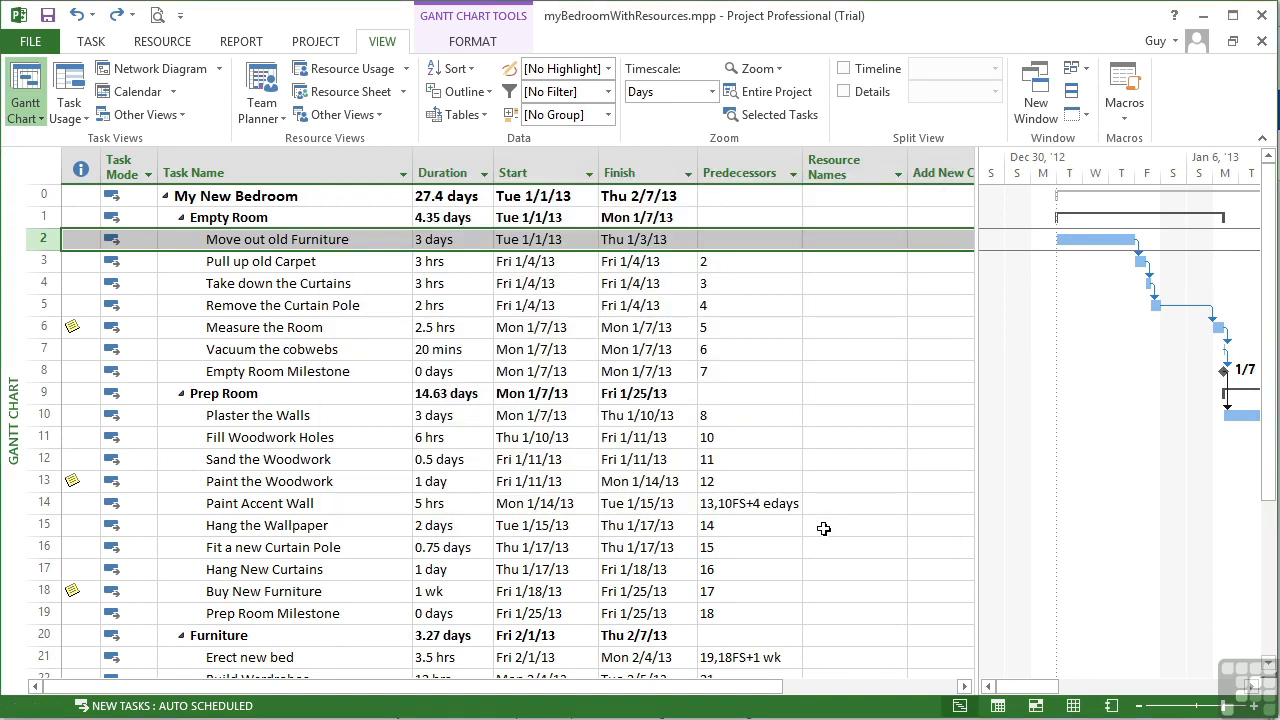
Step: Assign ME and then Decorator to 'Move out old Furniture' in Resource Names
left_click(893, 240)
left_click(897, 239)
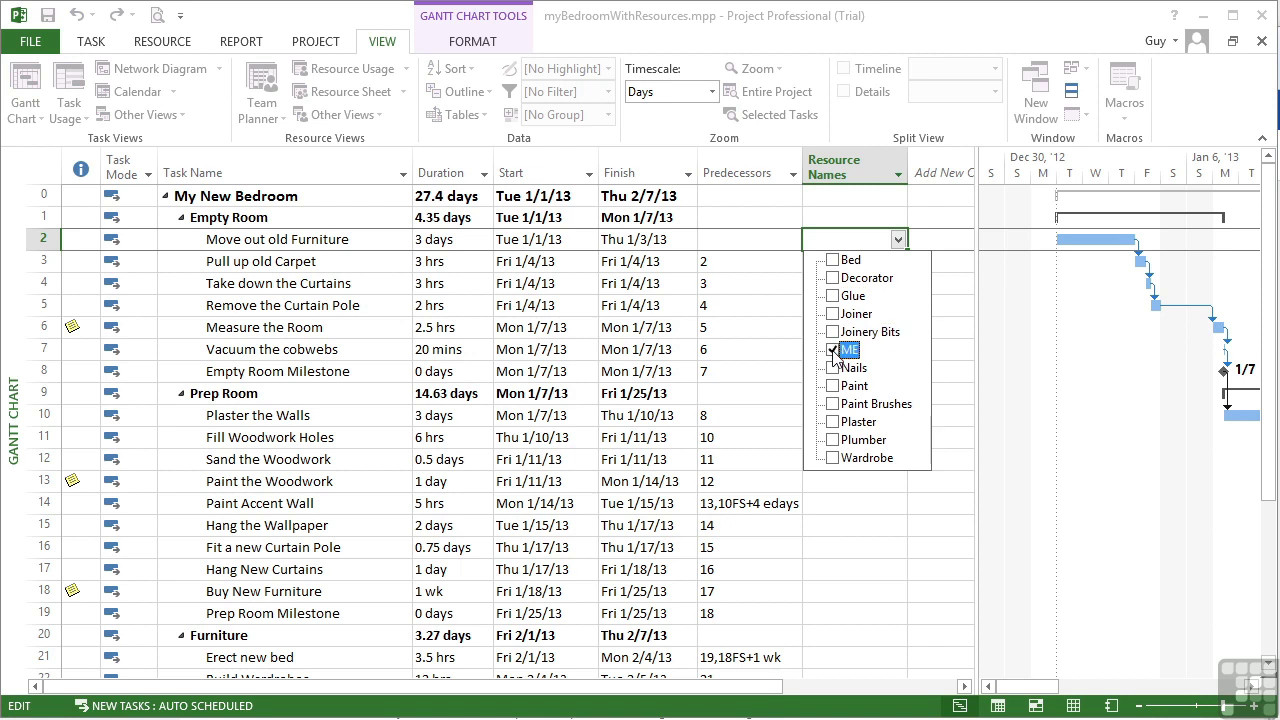
left_click(832, 349)
left_click(938, 243)
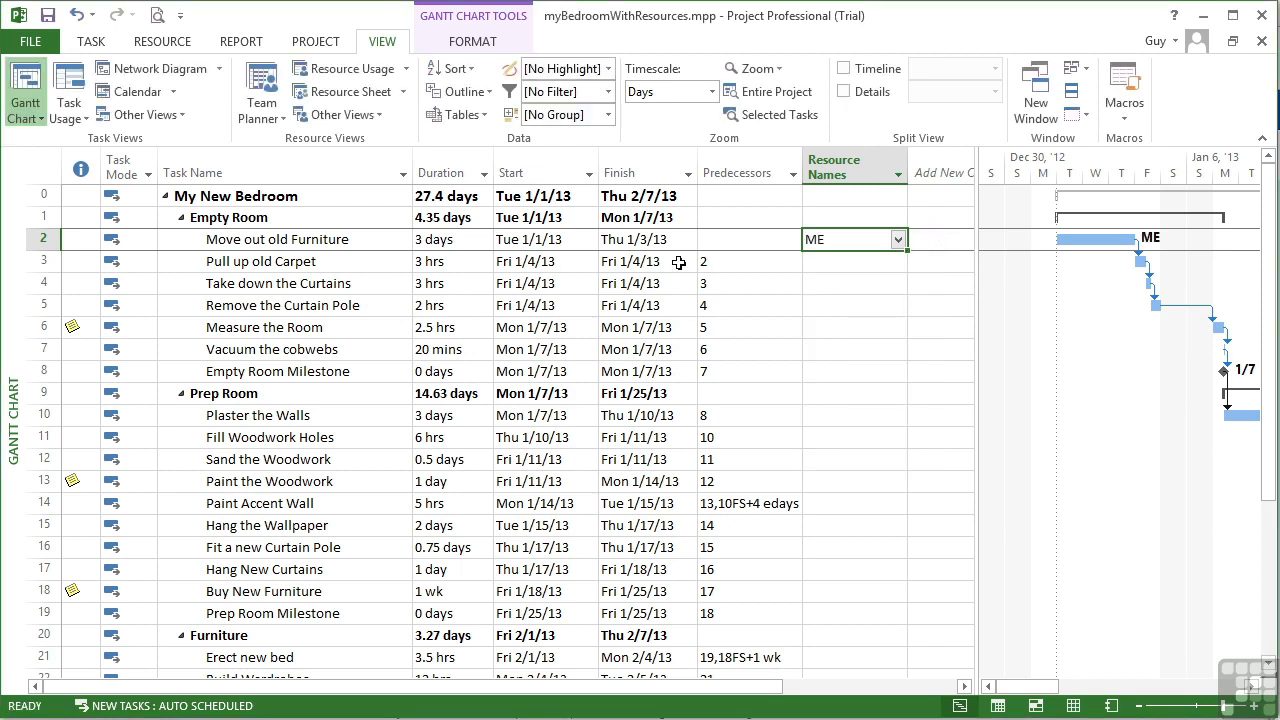
left_click(897, 240)
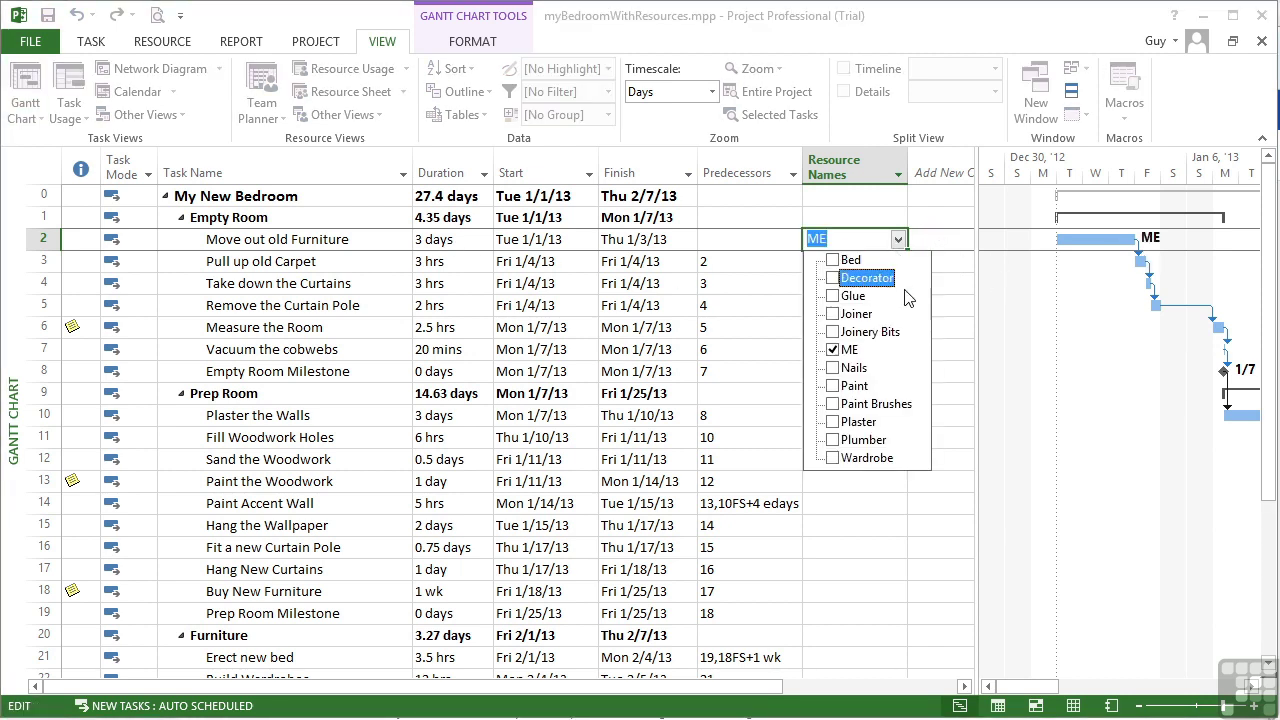
left_click(840, 278)
left_click(949, 246)
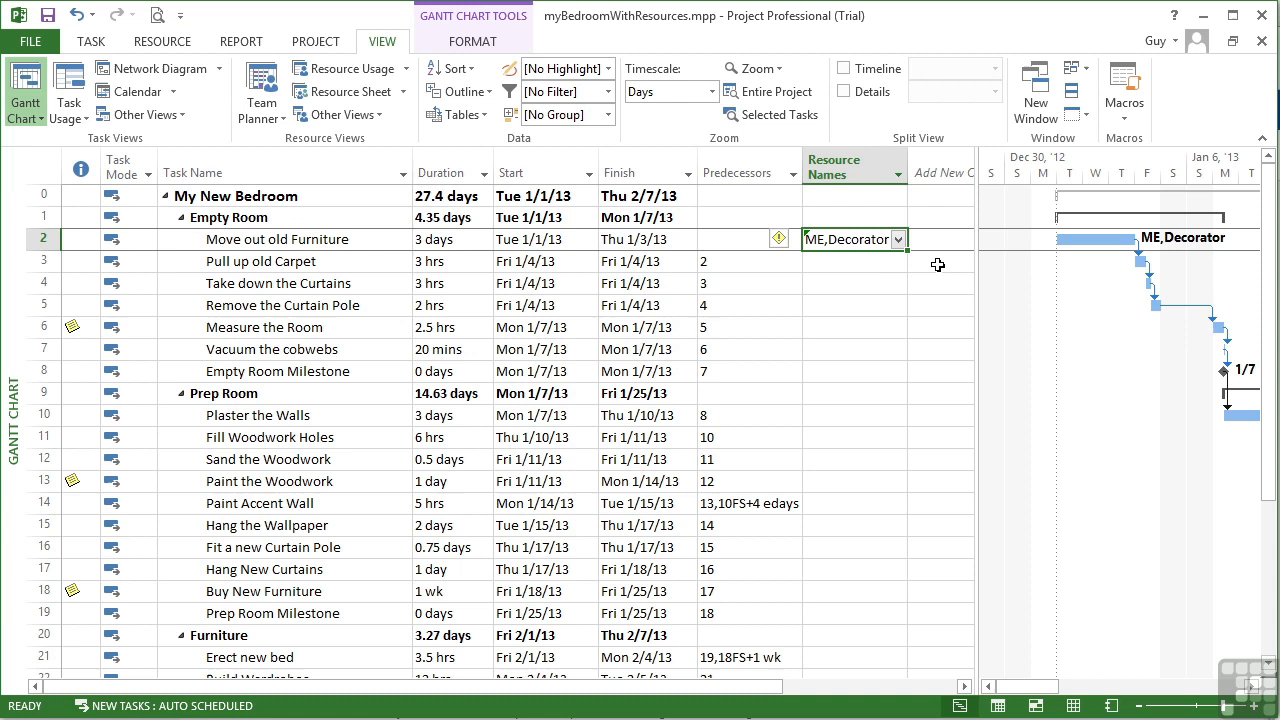
Step: Choose to increase work while keeping the 3-day duration, then check the assigned resources
left_click(793, 241)
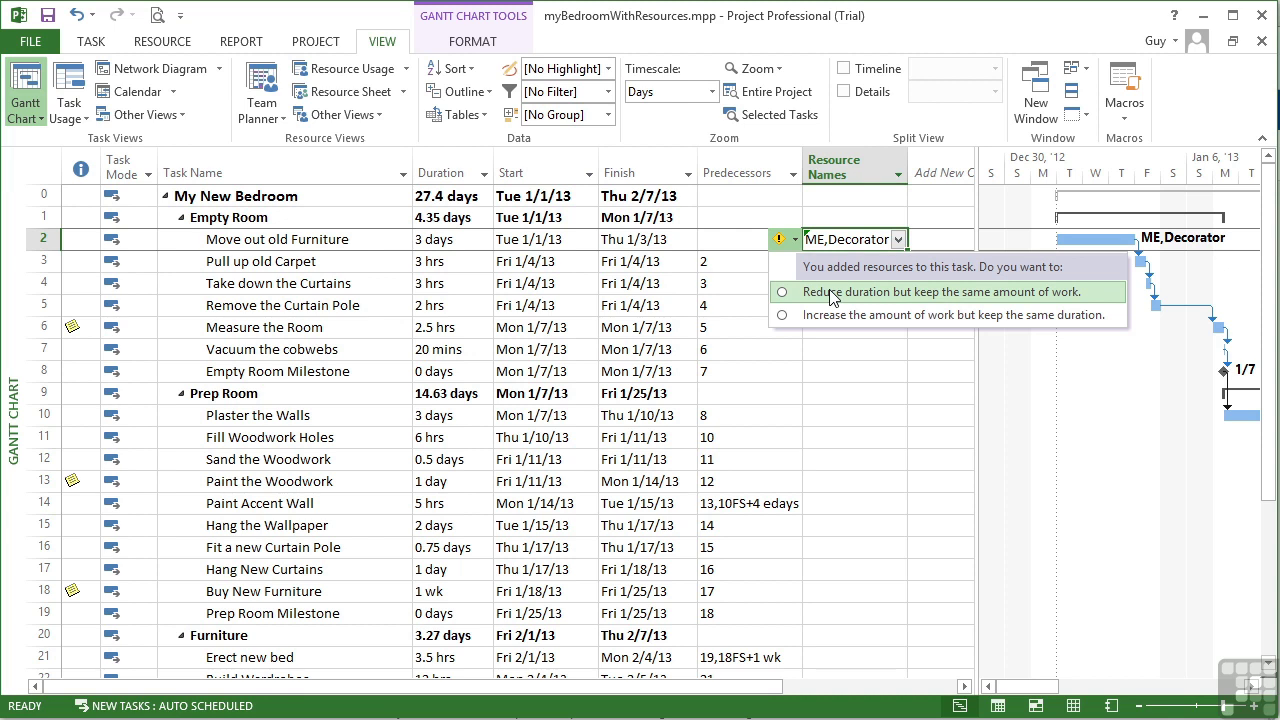
left_click(782, 315)
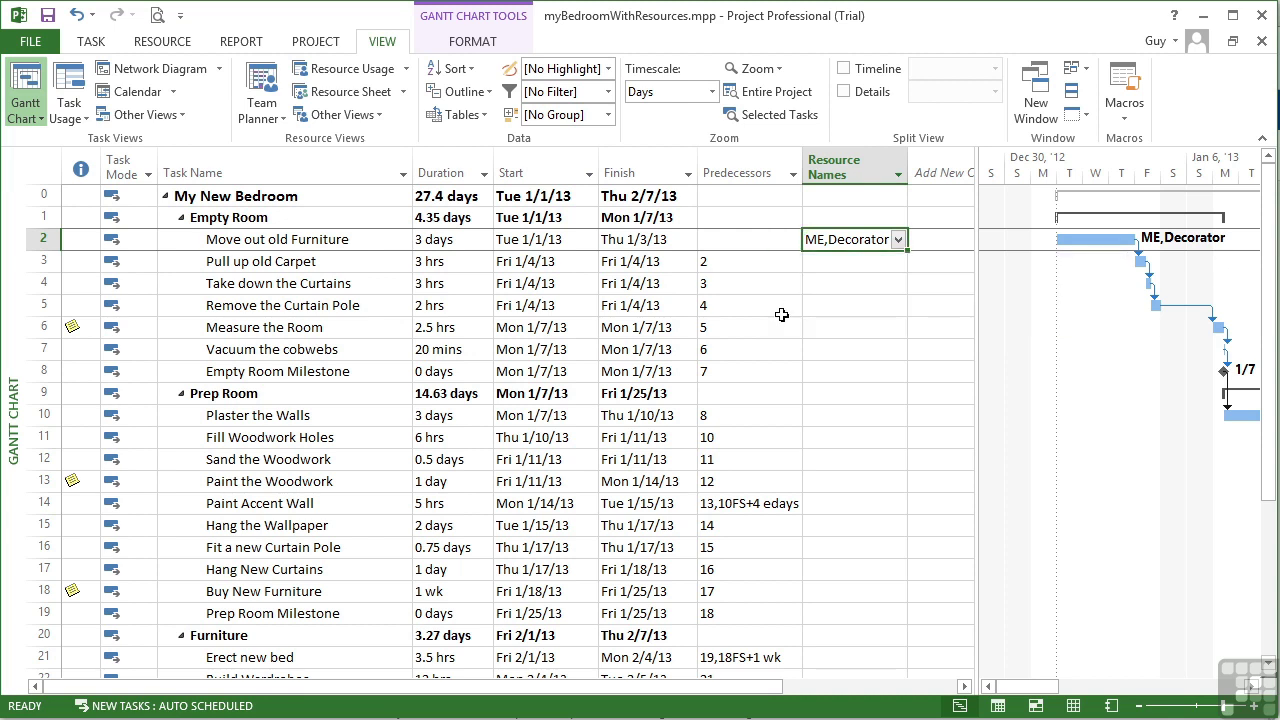
left_click(899, 240)
left_click(680, 245)
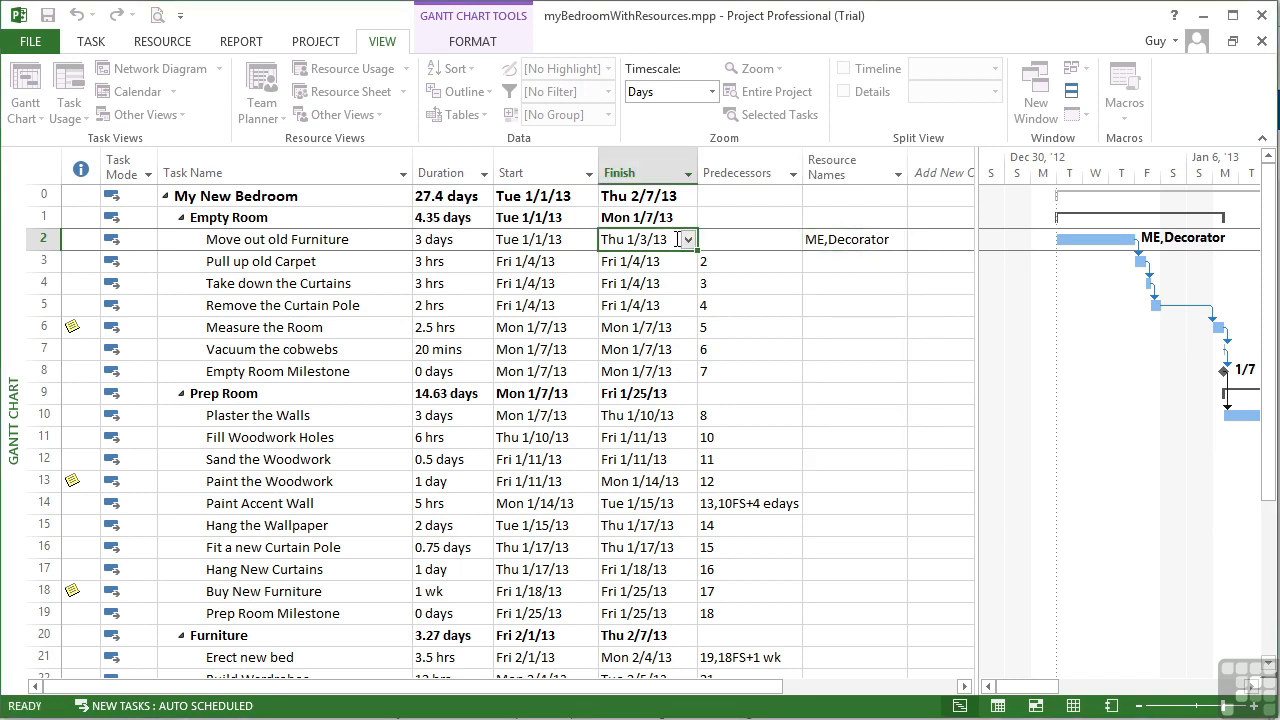
Step: Lower Decorator's units to 0.5 in the Resources tab, keeping ME at 1.00
double_click(730, 245)
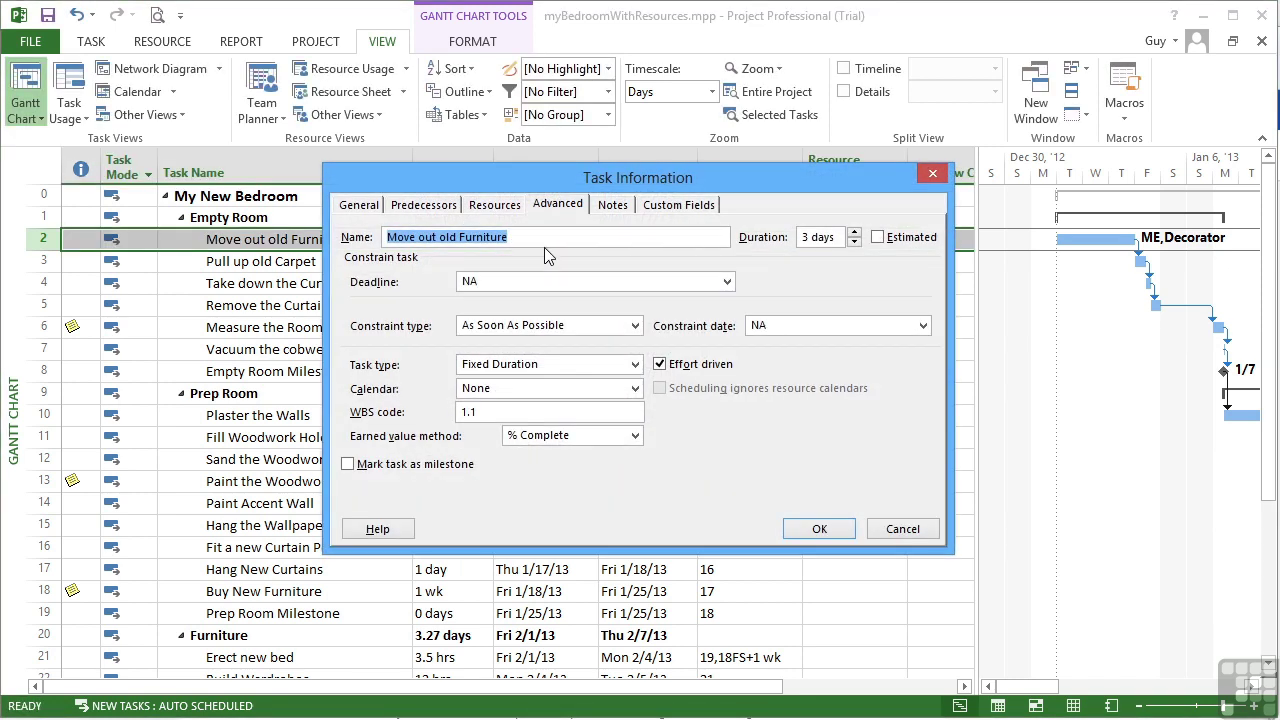
left_click(497, 205)
left_click(750, 312)
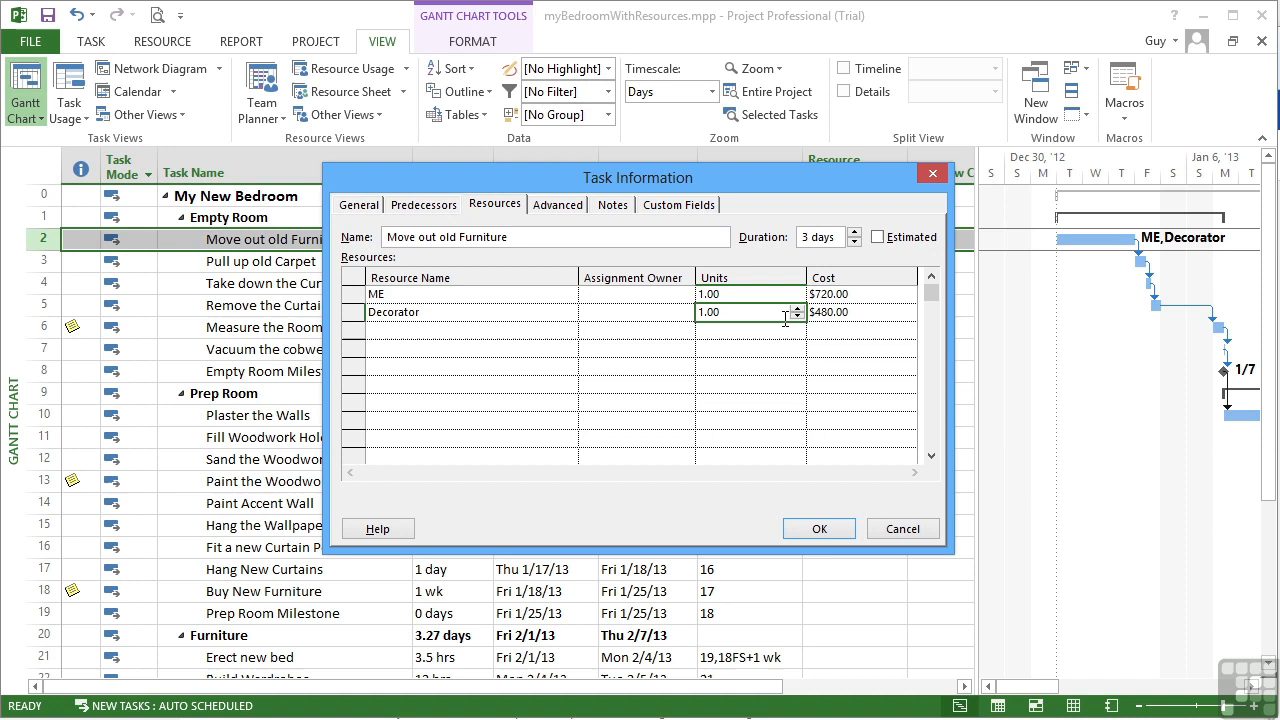
left_click(797, 316)
left_click(848, 313)
left_click(821, 528)
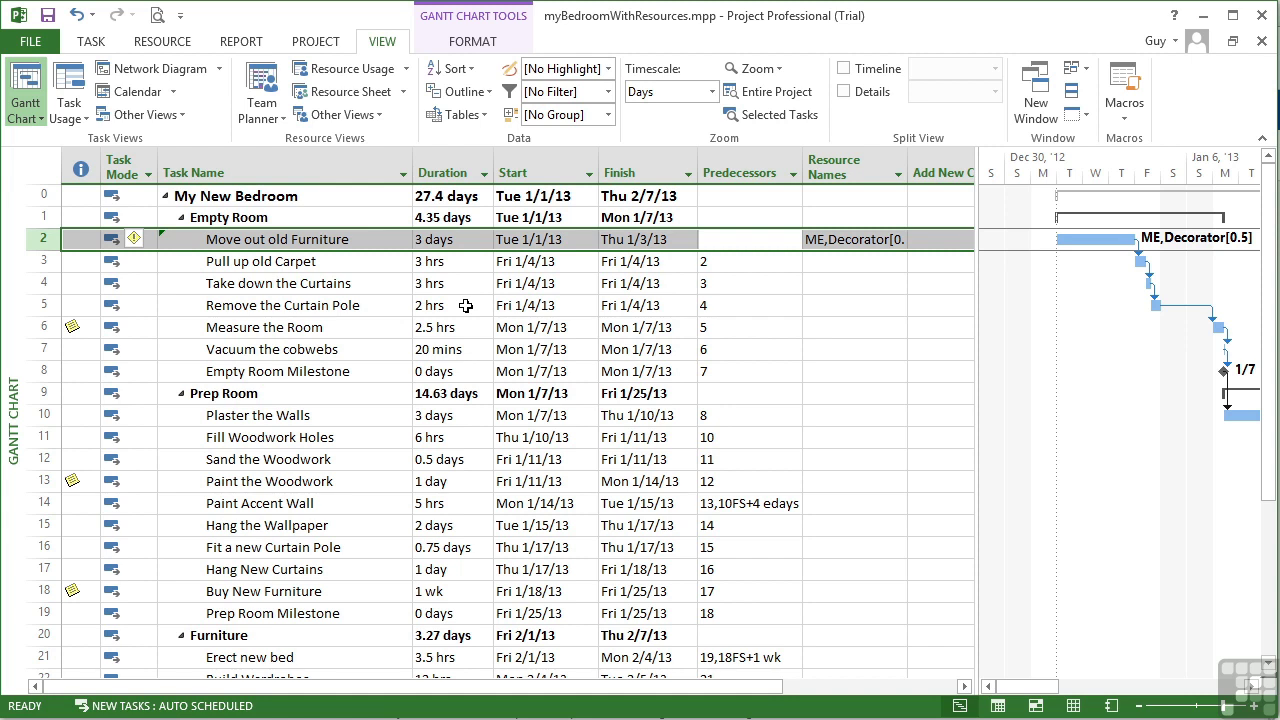
Step: Resolve the units-change prompt on 'Move out old Furniture' by changing work and keeping the 3-day duration
left_click(141, 240)
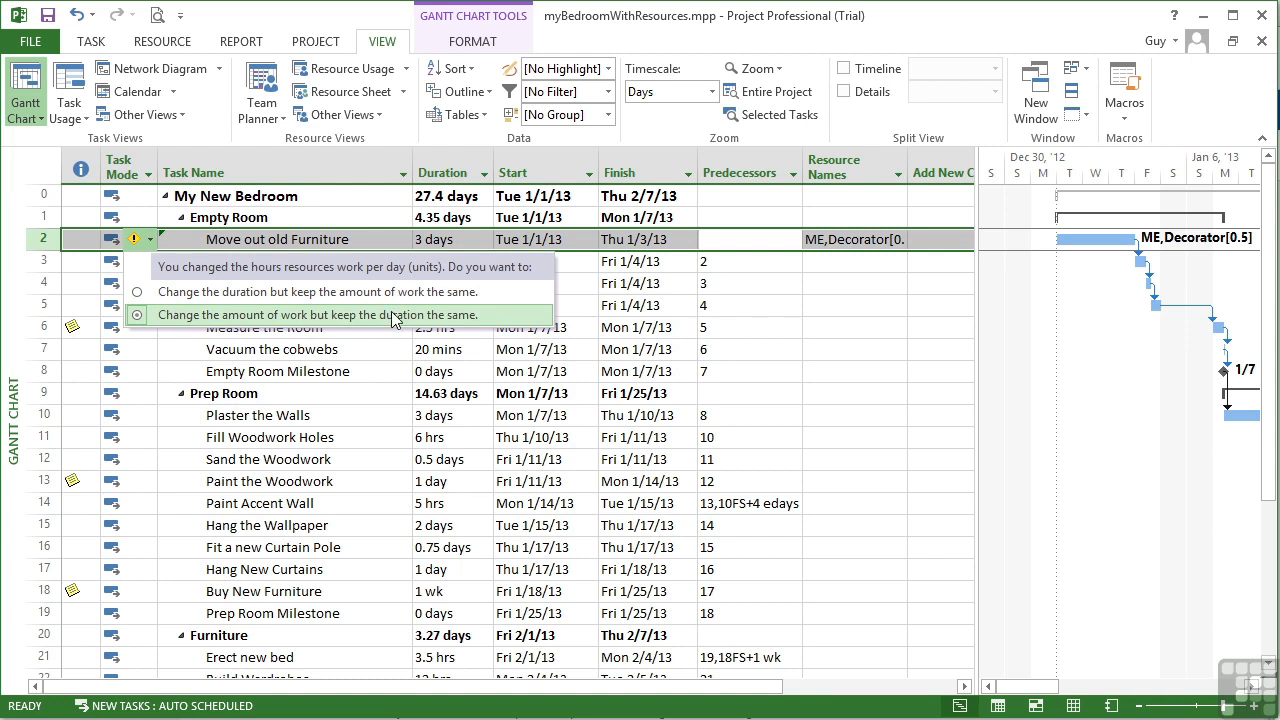
left_click(186, 316)
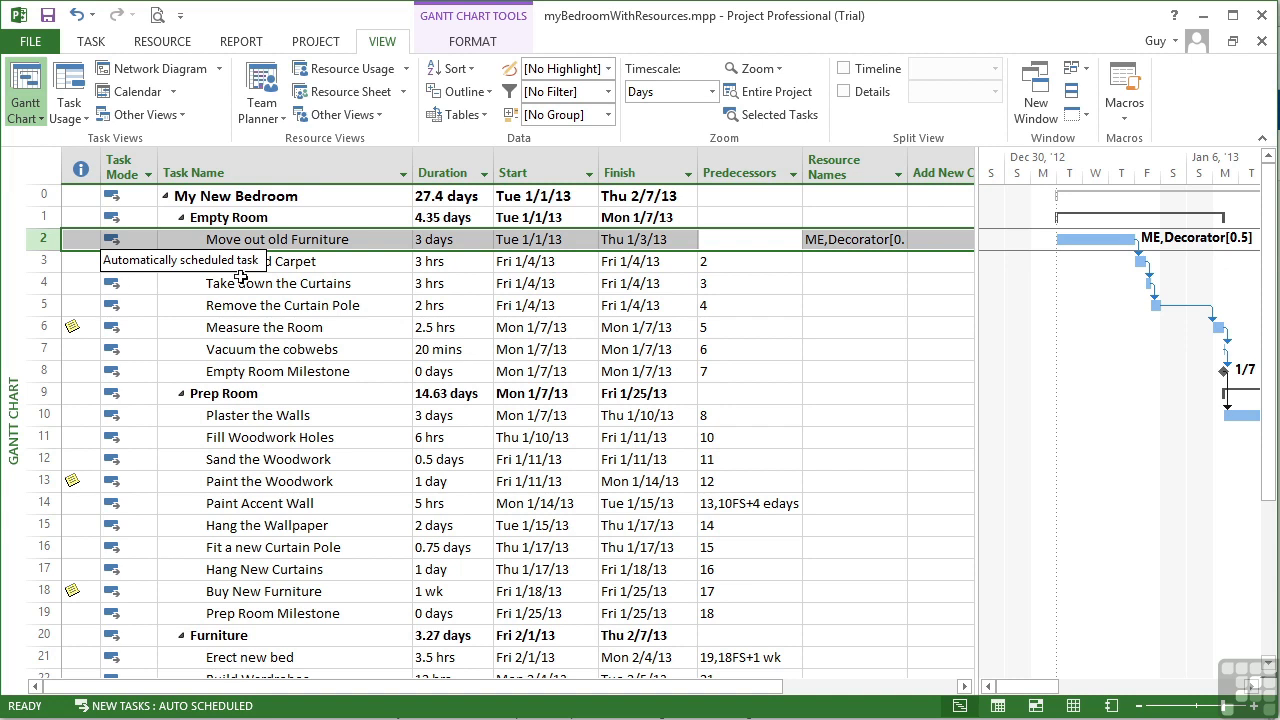
left_click(345, 244)
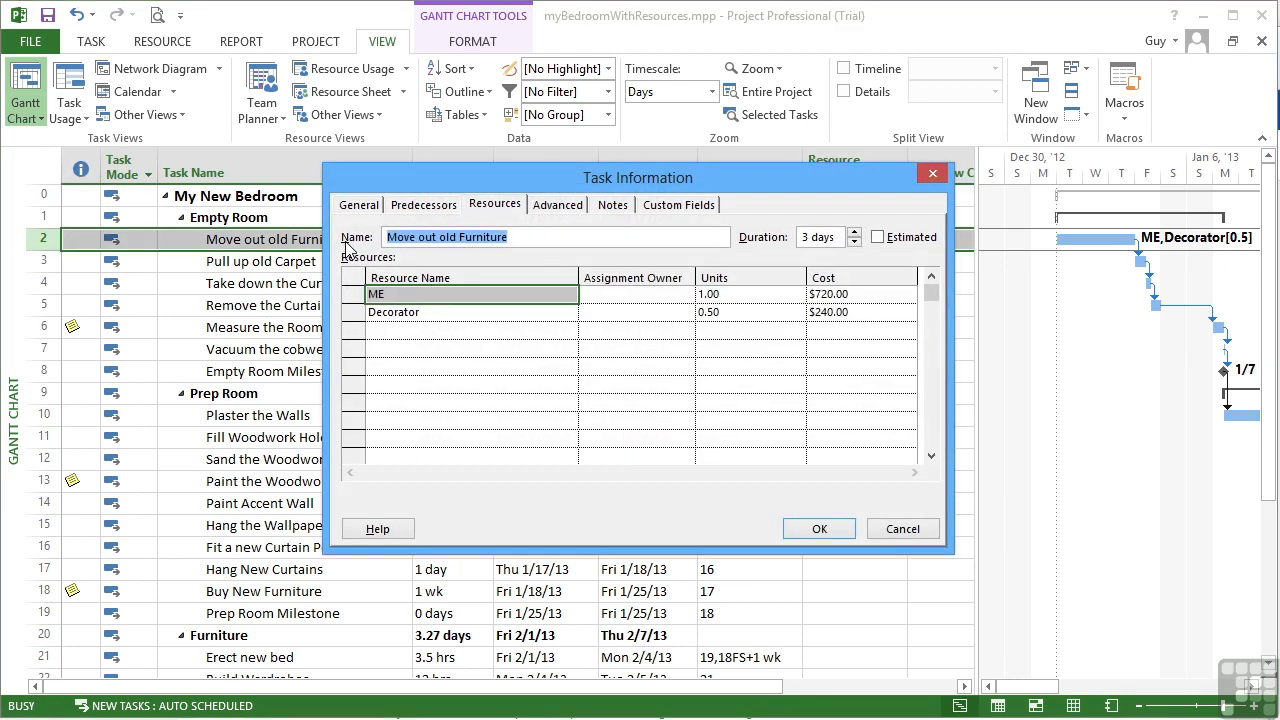
left_click(558, 208)
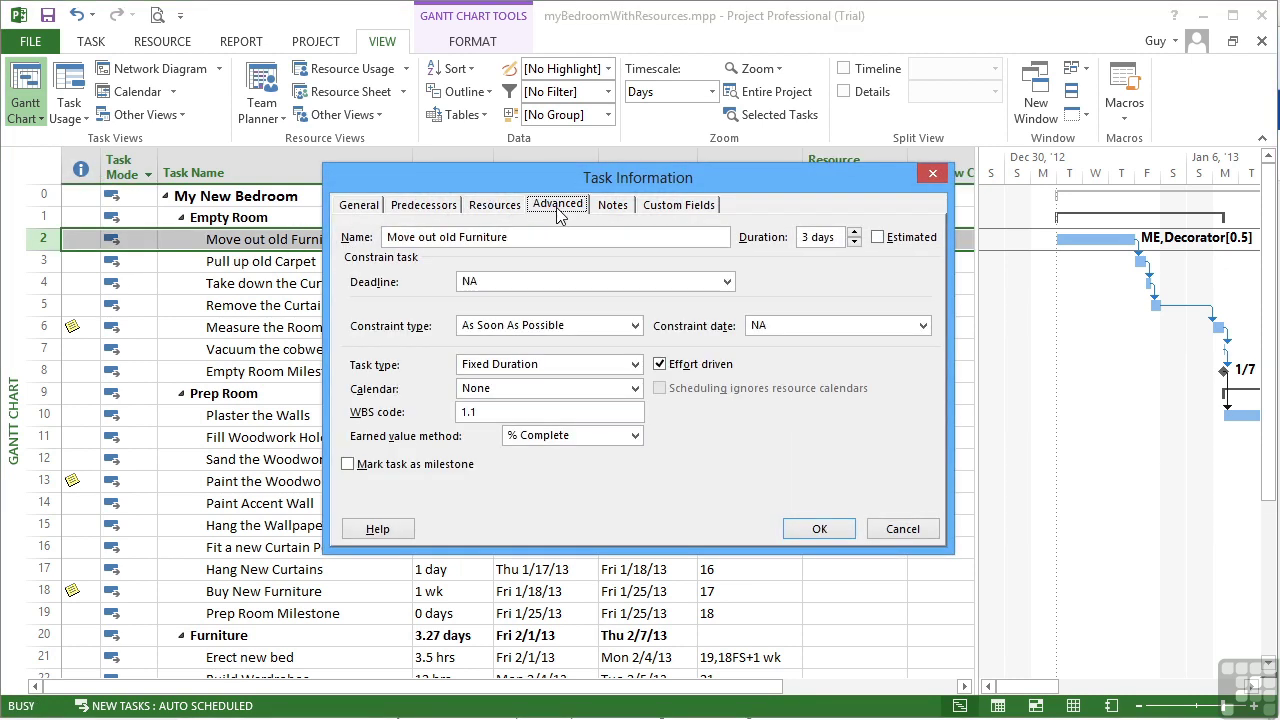
left_click(632, 366)
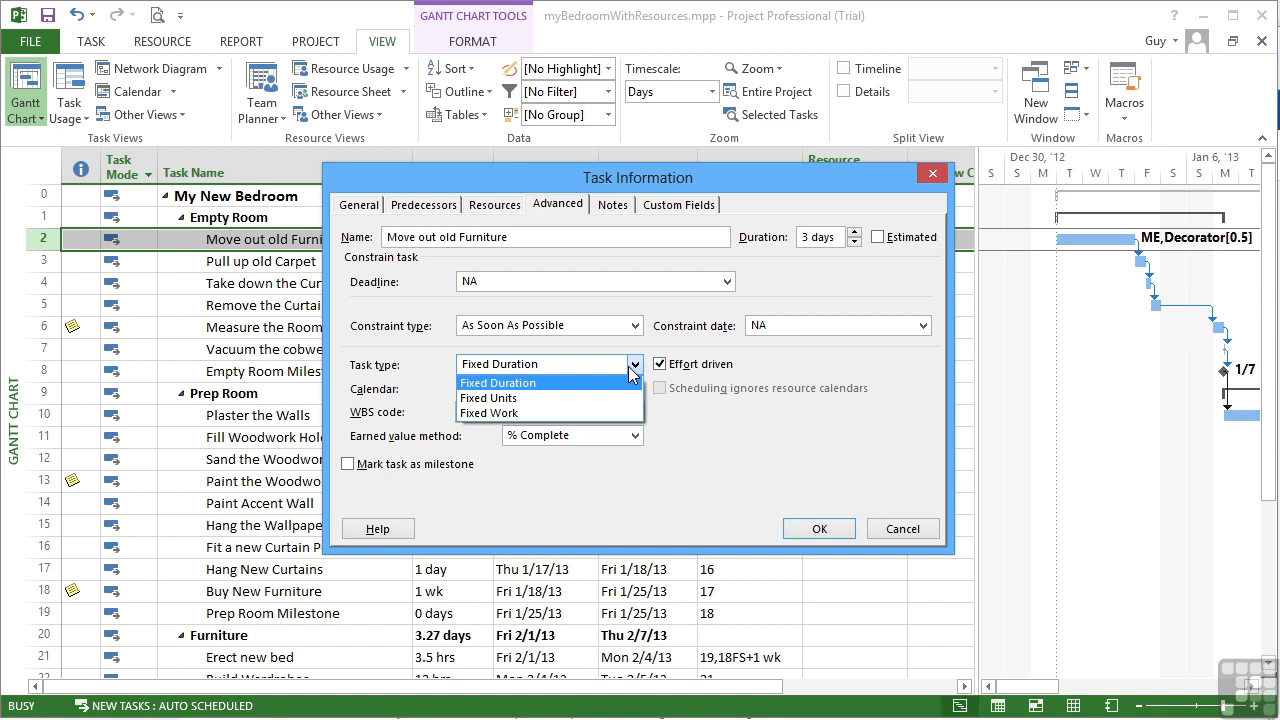
left_click(942, 180)
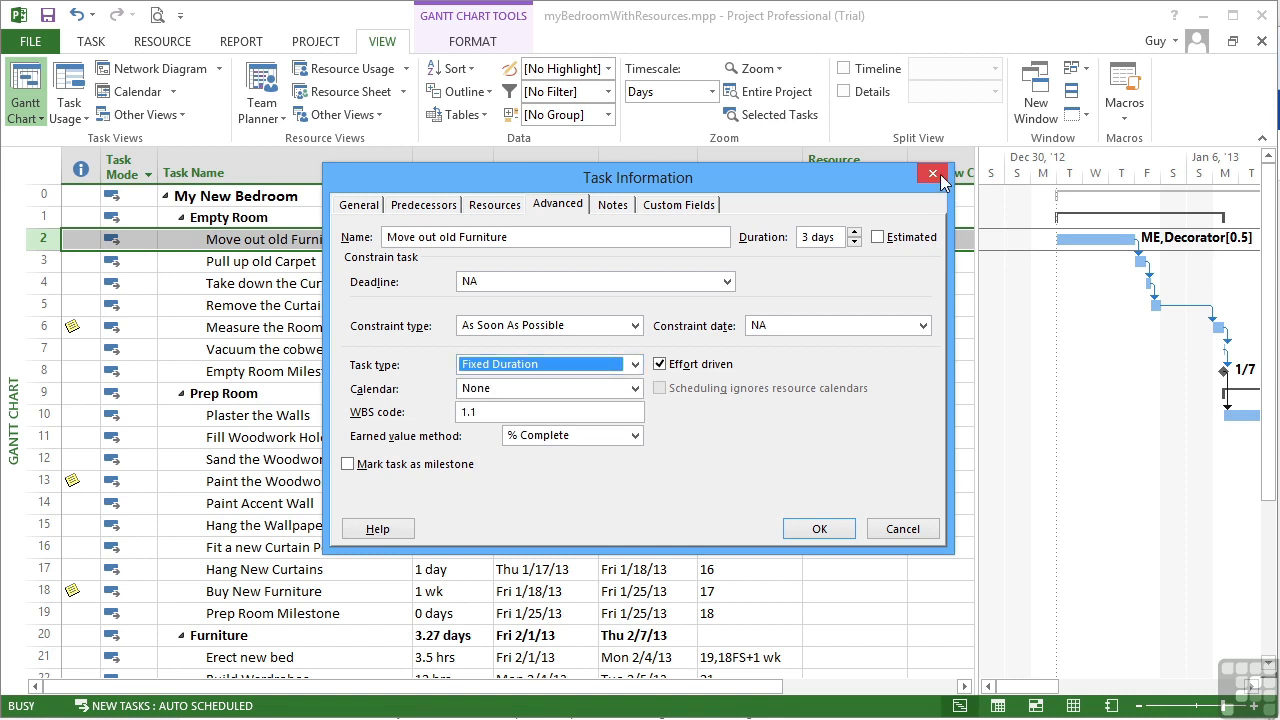
left_click(933, 175)
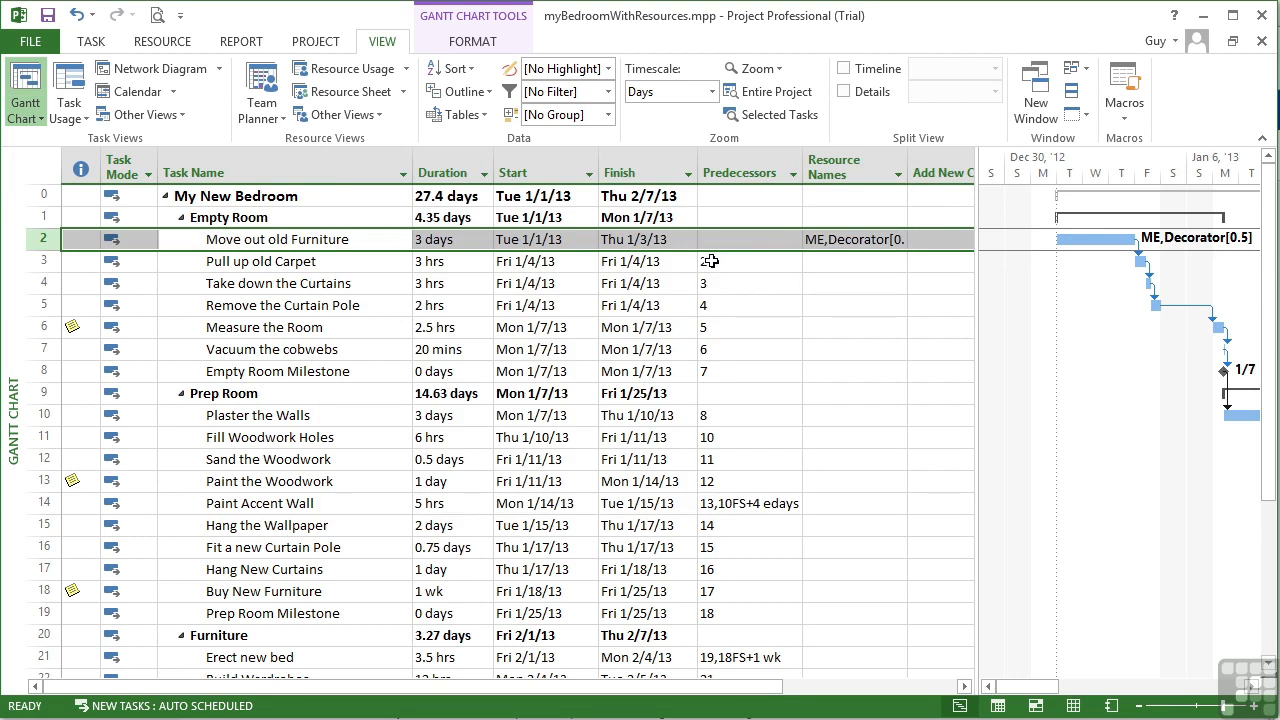
left_click(795, 240)
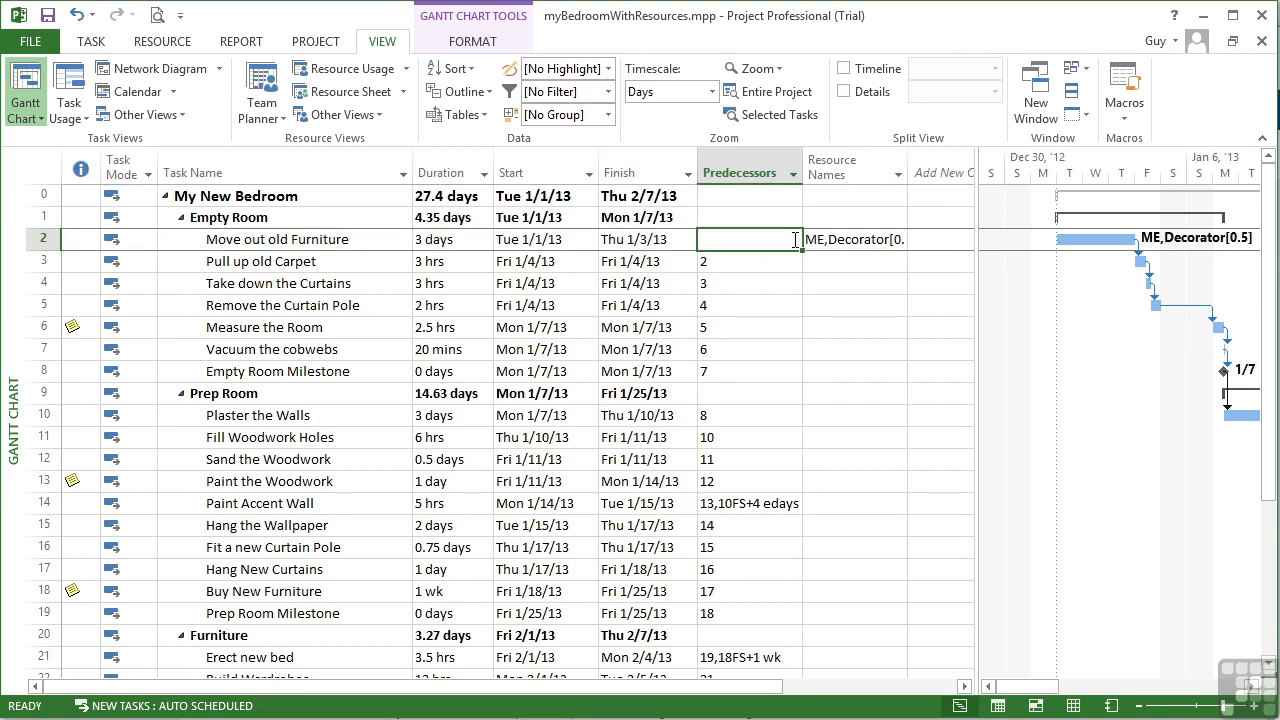